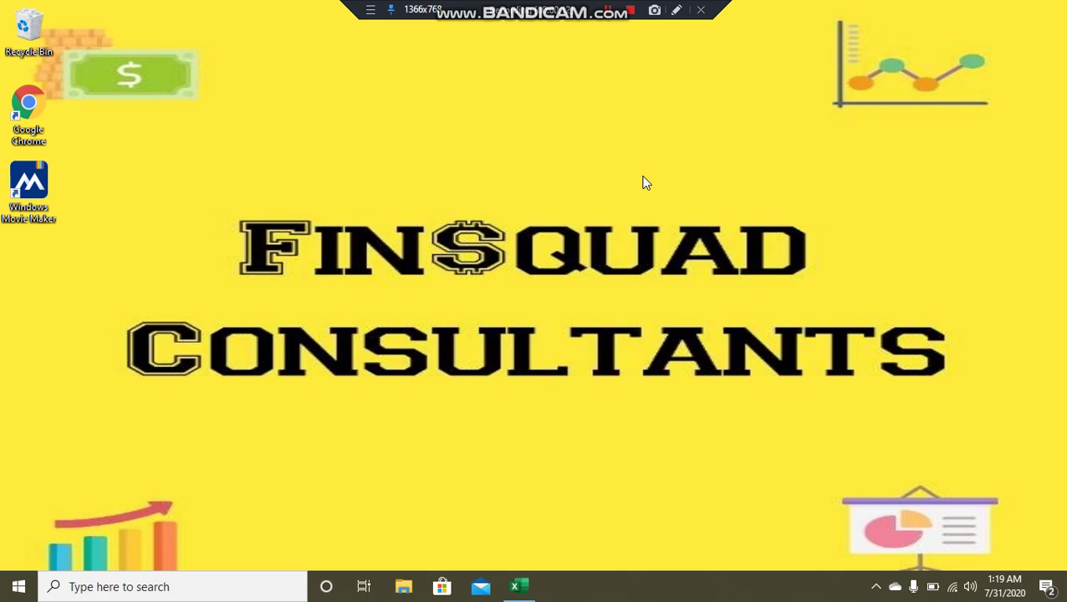
- Refresh the desktop and bring the Marksheet workbook back from the taskbar
{"action": "right_click", "coordinate": [643, 182]}
{"action": "left_click", "coordinate": [657, 222]}
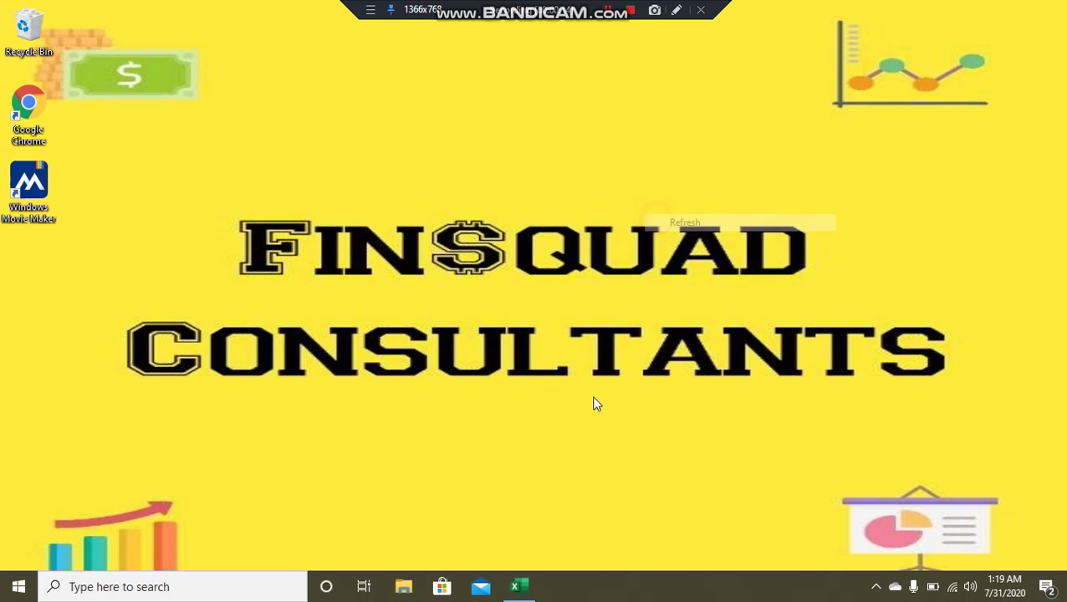
{"action": "left_click", "coordinate": [519, 589]}
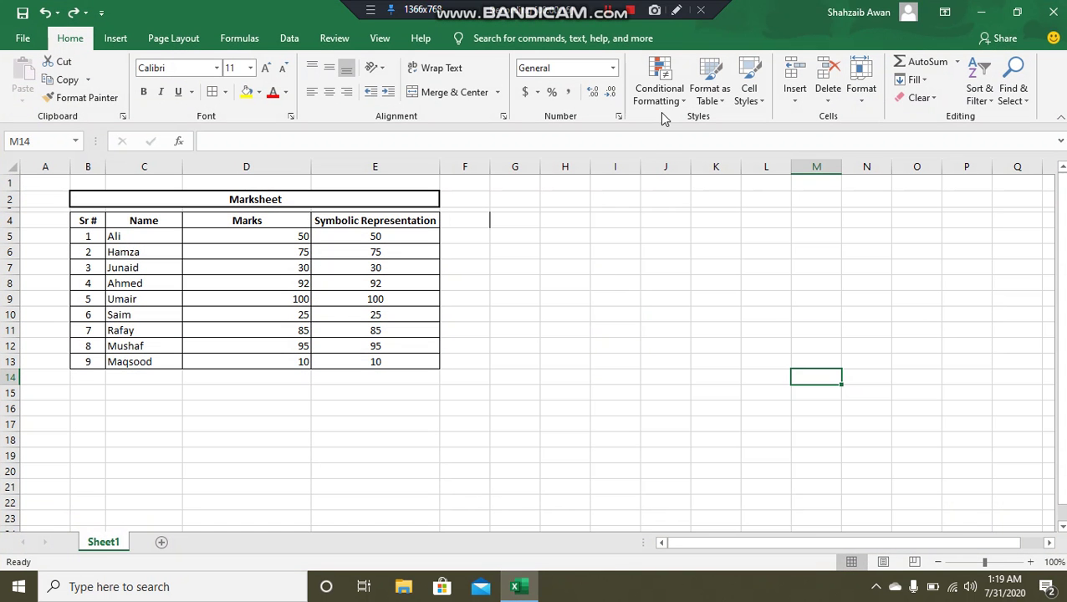
{"action": "left_click", "coordinate": [666, 107]}
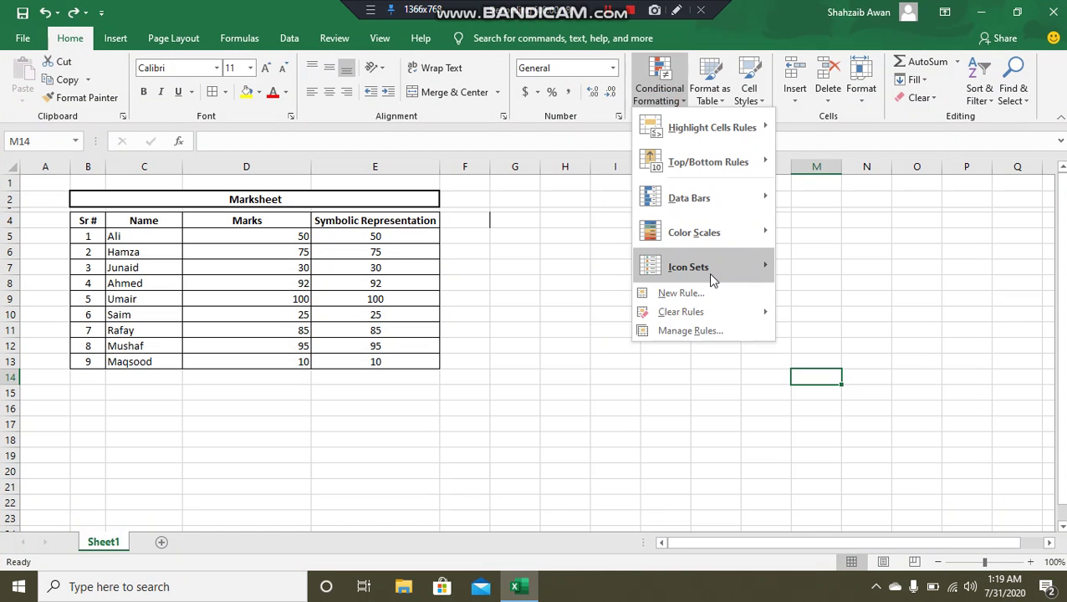
{"action": "mouse_move", "coordinate": [710, 279]}
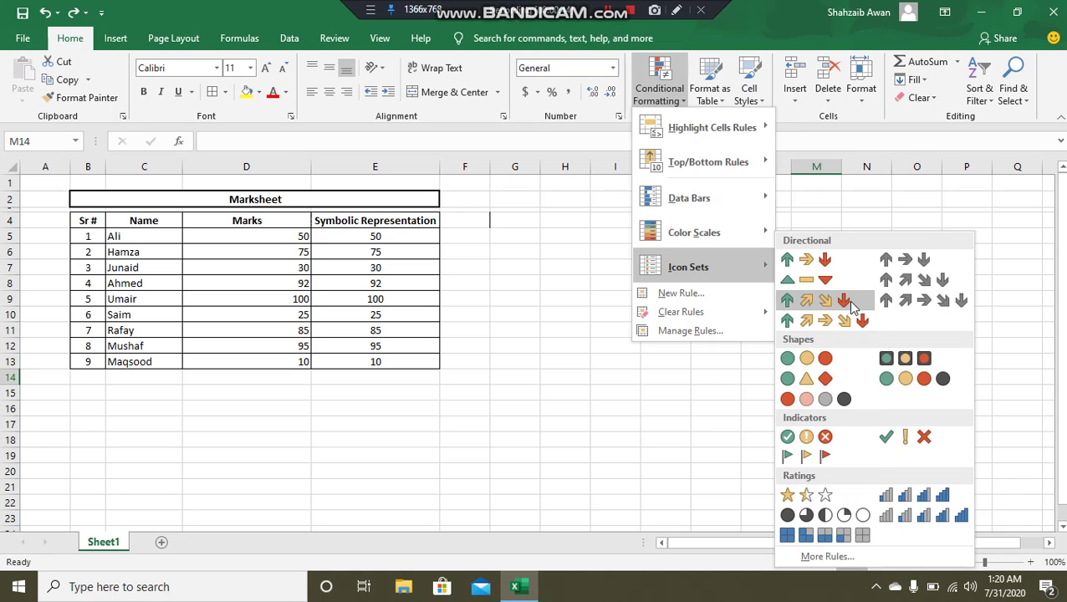
{"action": "left_click", "coordinate": [495, 362]}
- Apply the 3 Traffic Lights (Unrimmed) icon set to the marks in D5:D13
{"action": "left_click_drag", "start_coordinate": [261, 240], "coordinate": [252, 360]}
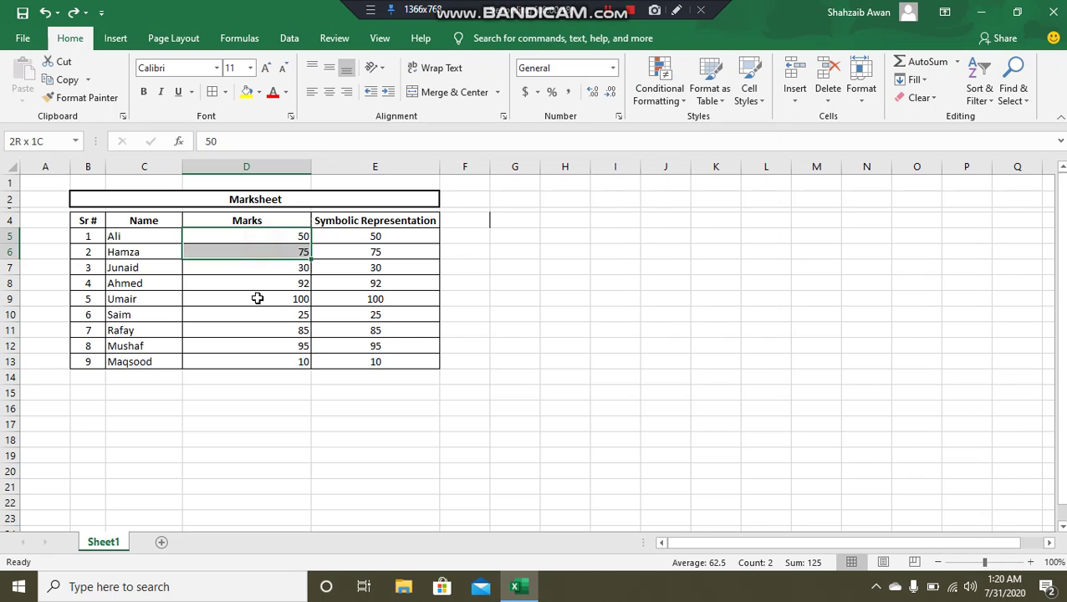
{"action": "left_click", "coordinate": [661, 100]}
{"action": "mouse_move", "coordinate": [755, 270]}
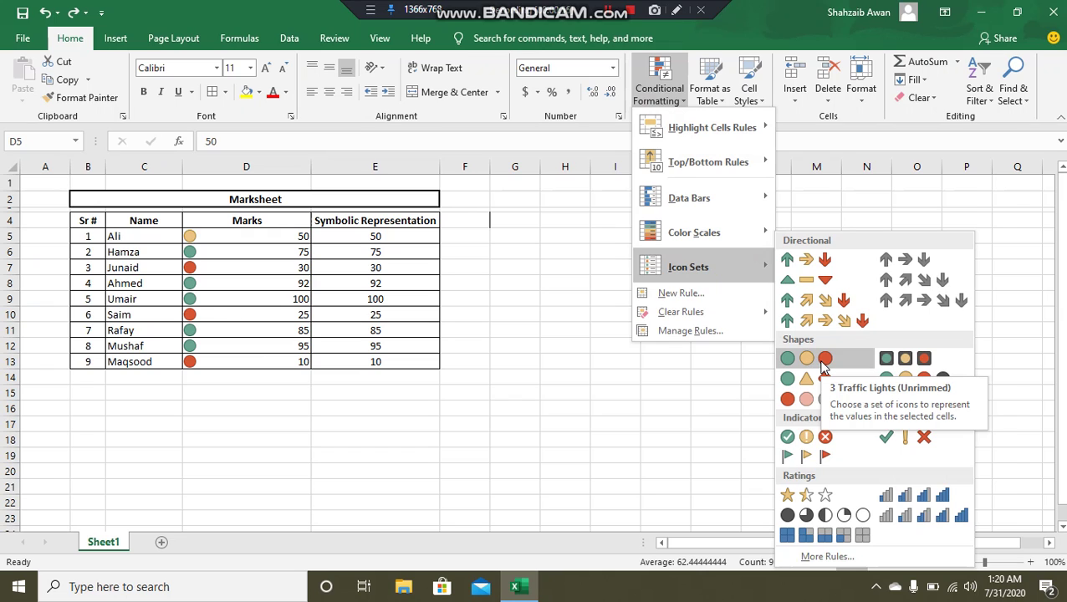
{"action": "left_click", "coordinate": [821, 362]}
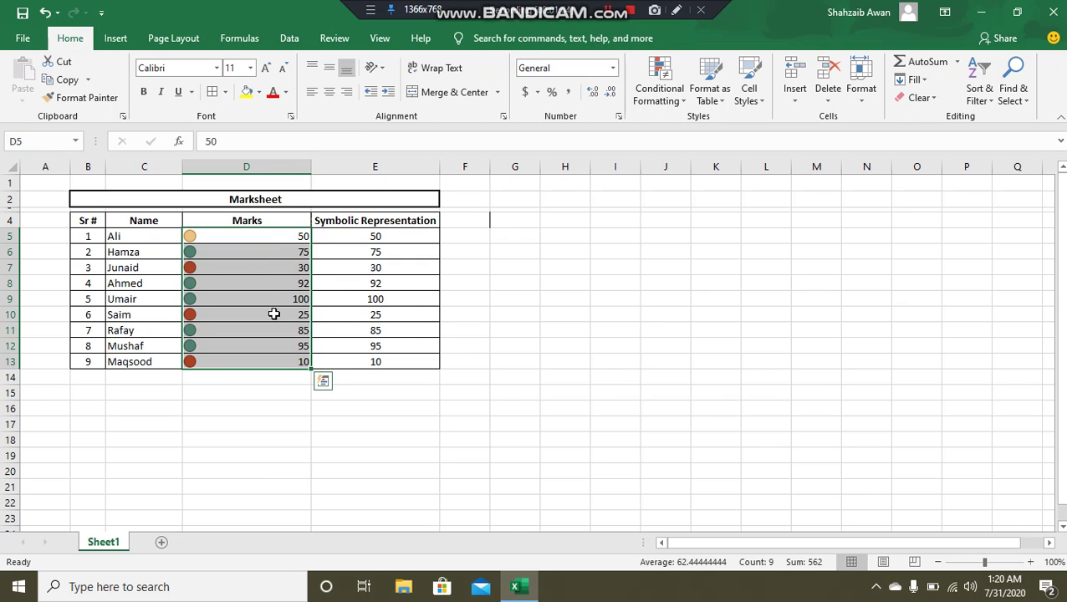
- Create a custom icon rule with both thresholds as Number types, cut-offs 90 and 50
{"action": "left_click", "coordinate": [676, 99]}
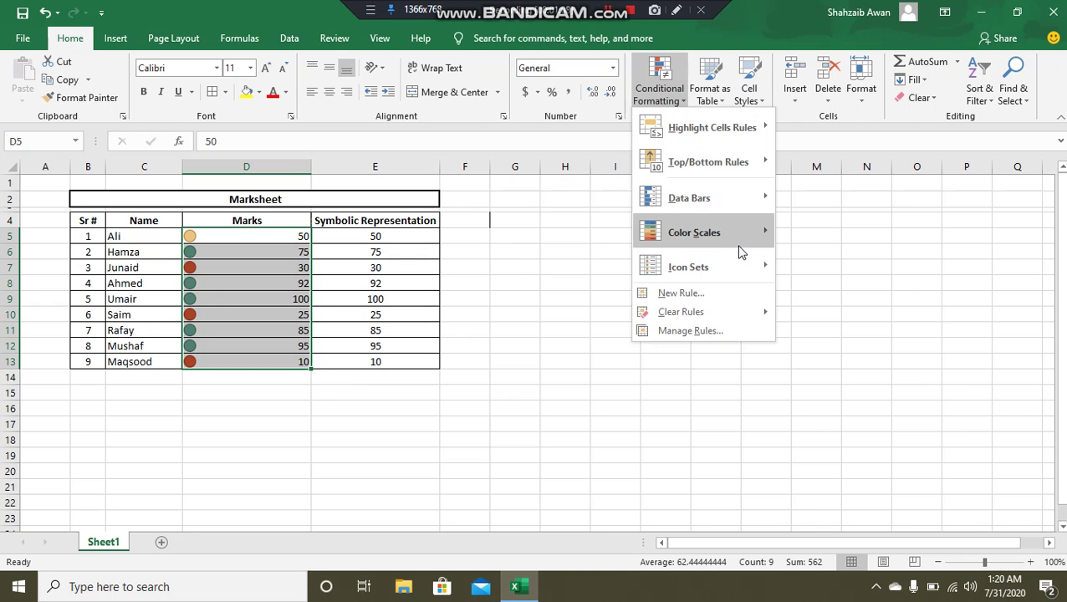
{"action": "mouse_move", "coordinate": [736, 267]}
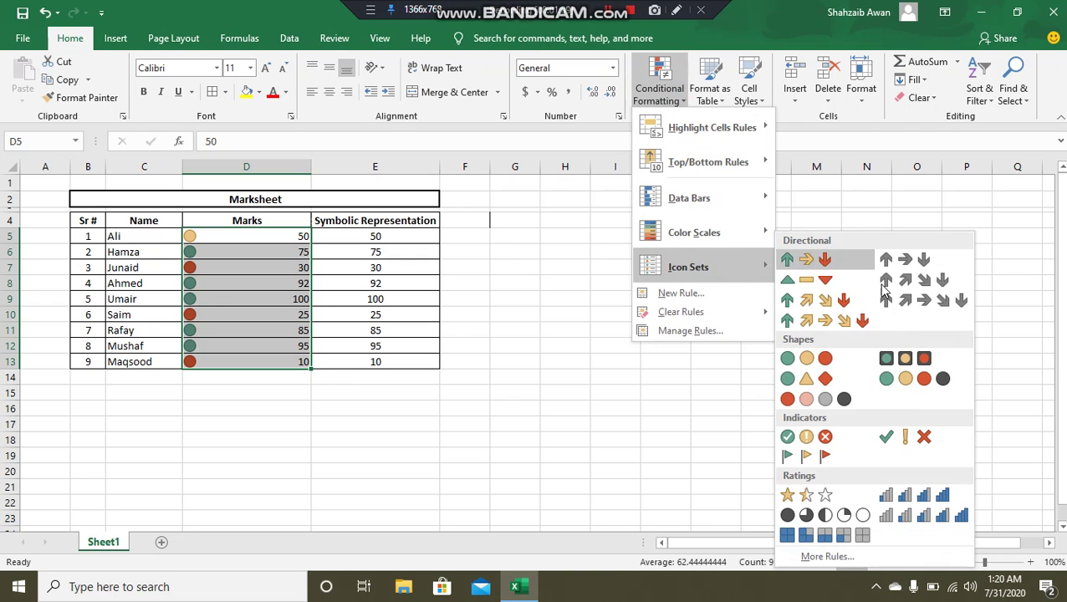
{"action": "left_click", "coordinate": [830, 557]}
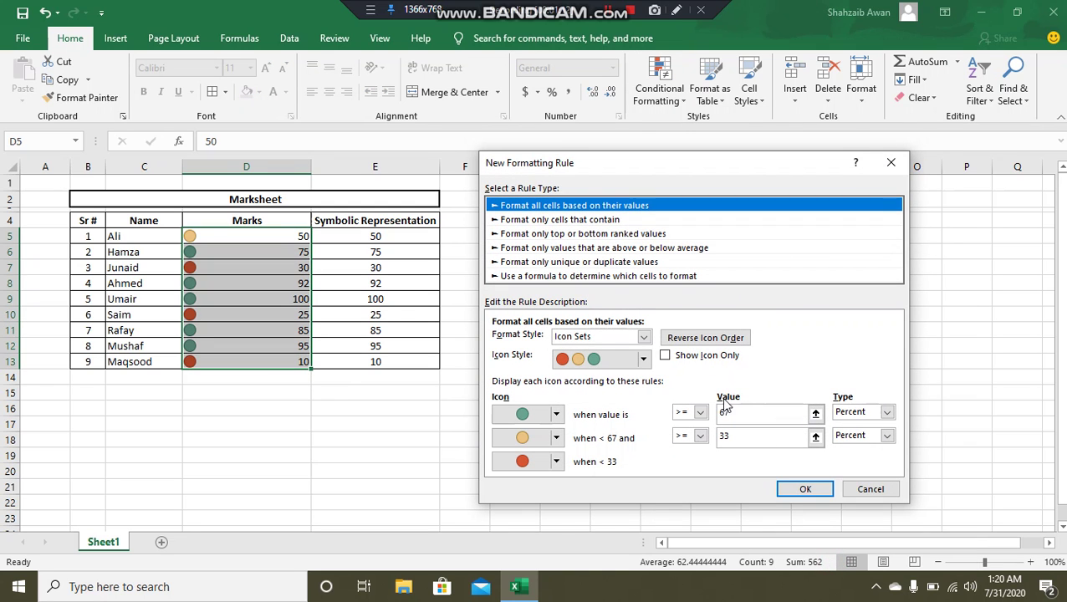
{"action": "left_click", "coordinate": [859, 414]}
{"action": "left_click", "coordinate": [854, 422]}
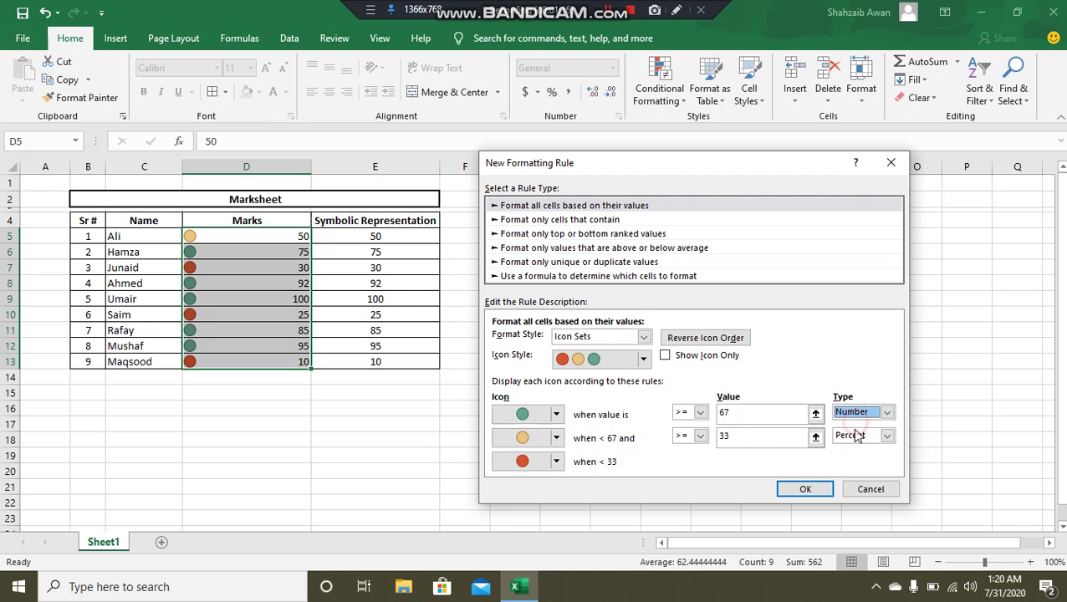
{"action": "left_click", "coordinate": [859, 435]}
{"action": "left_click", "coordinate": [855, 446]}
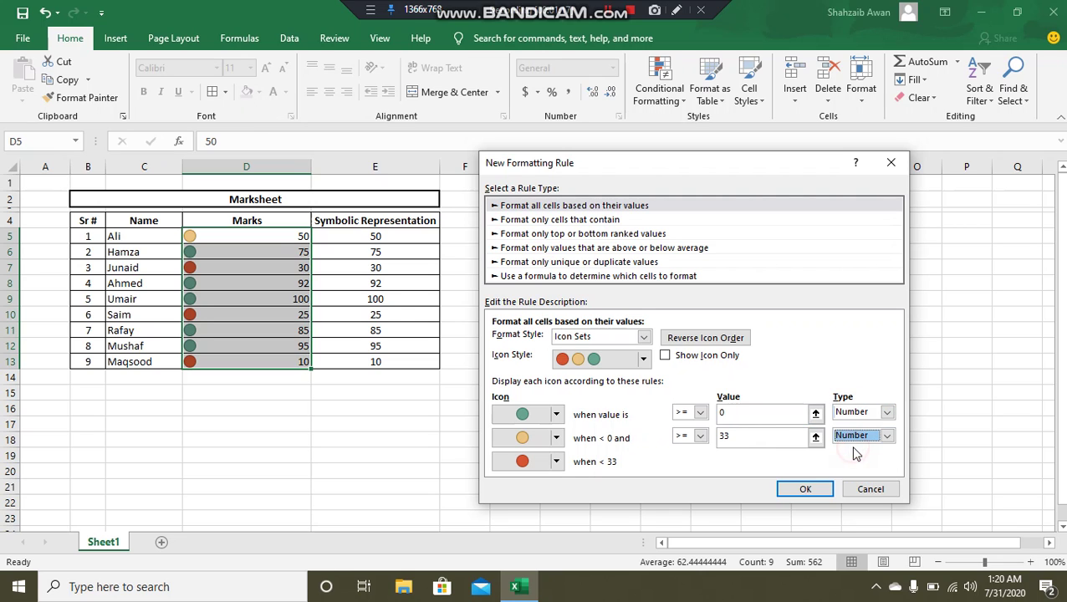
{"action": "double_click", "coordinate": [750, 414]}
{"action": "type", "text": "90"}
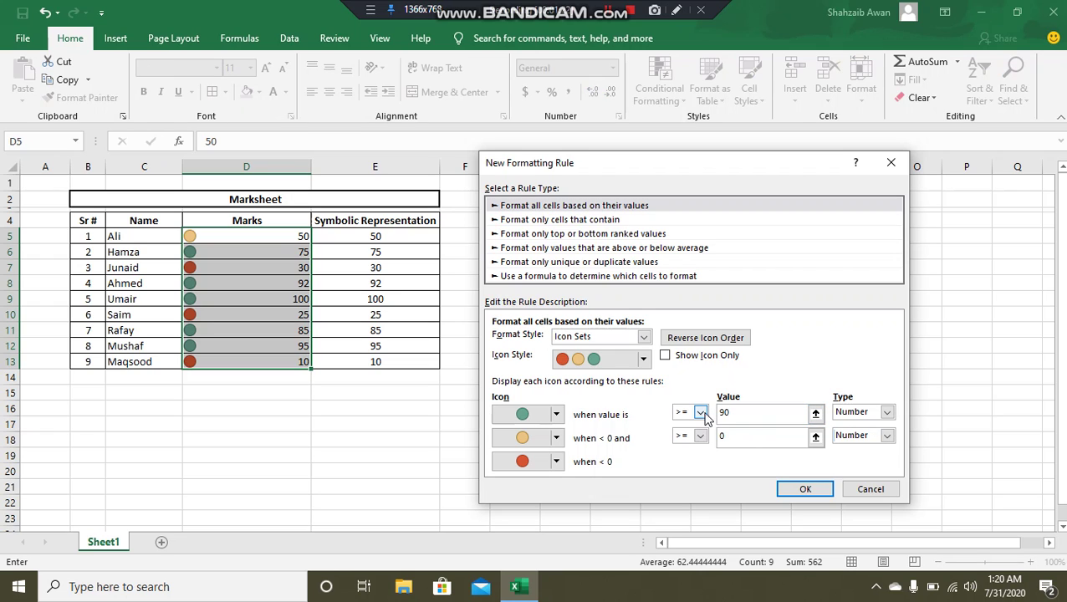
{"action": "left_click", "coordinate": [740, 436]}
{"action": "key", "text": "BackSpace"}
{"action": "type", "text": "50"}
{"action": "key", "text": "Tab"}
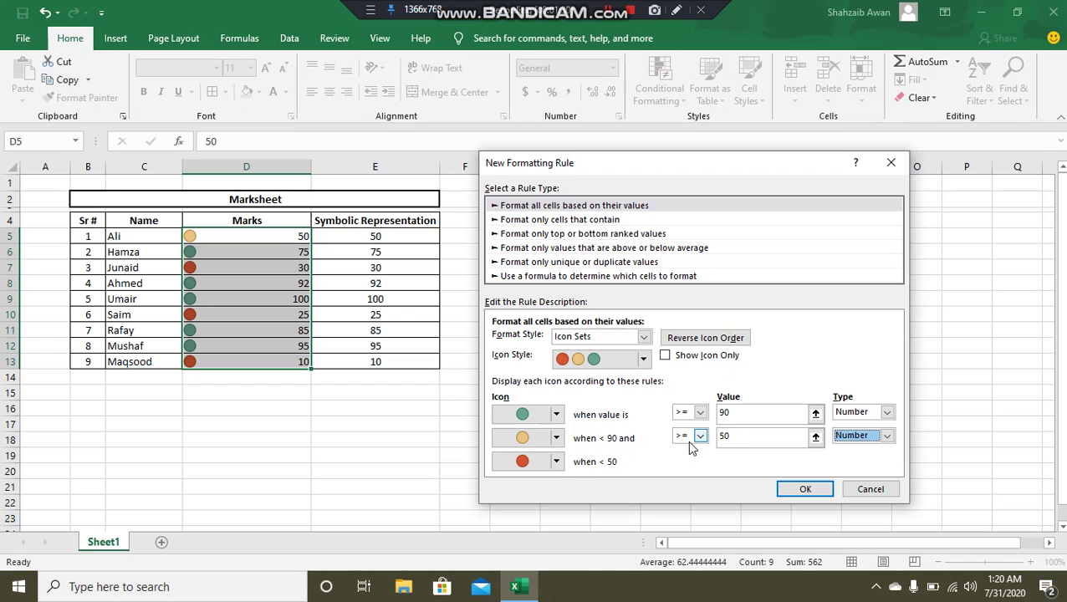
- Keep the default icons for each range and apply the 90/50 rule to the marks
{"action": "left_click", "coordinate": [557, 463]}
{"action": "left_click", "coordinate": [556, 462]}
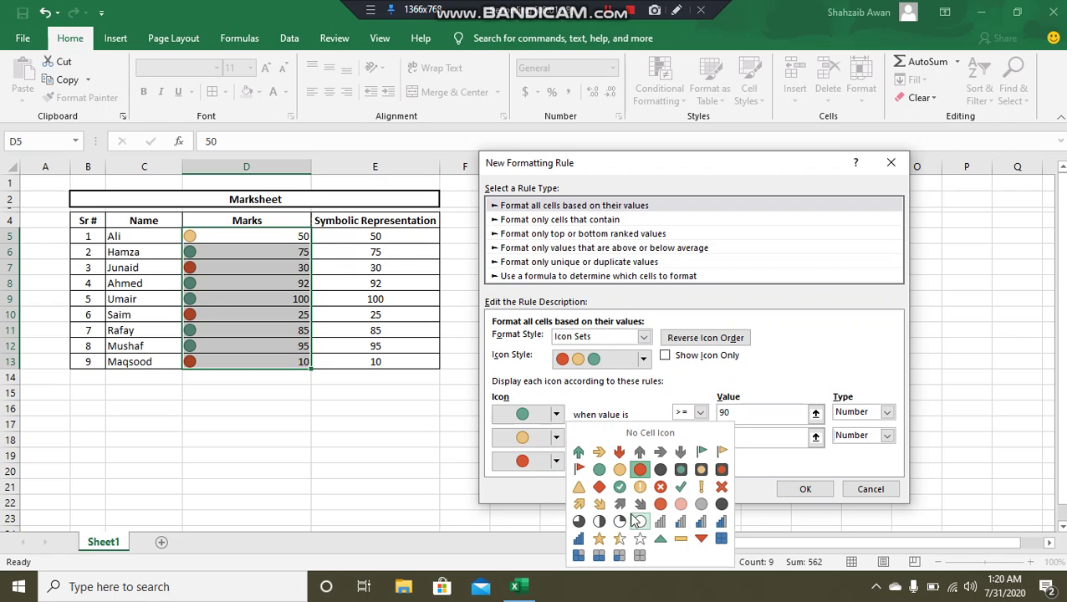
{"action": "left_click", "coordinate": [555, 458]}
{"action": "left_click", "coordinate": [557, 439]}
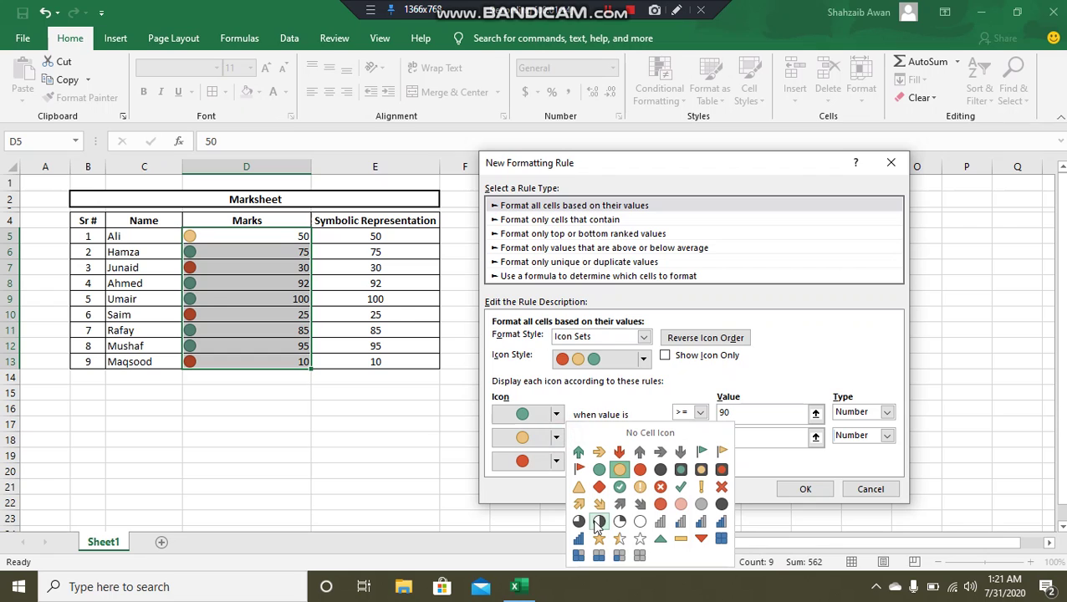
{"action": "left_click", "coordinate": [749, 472]}
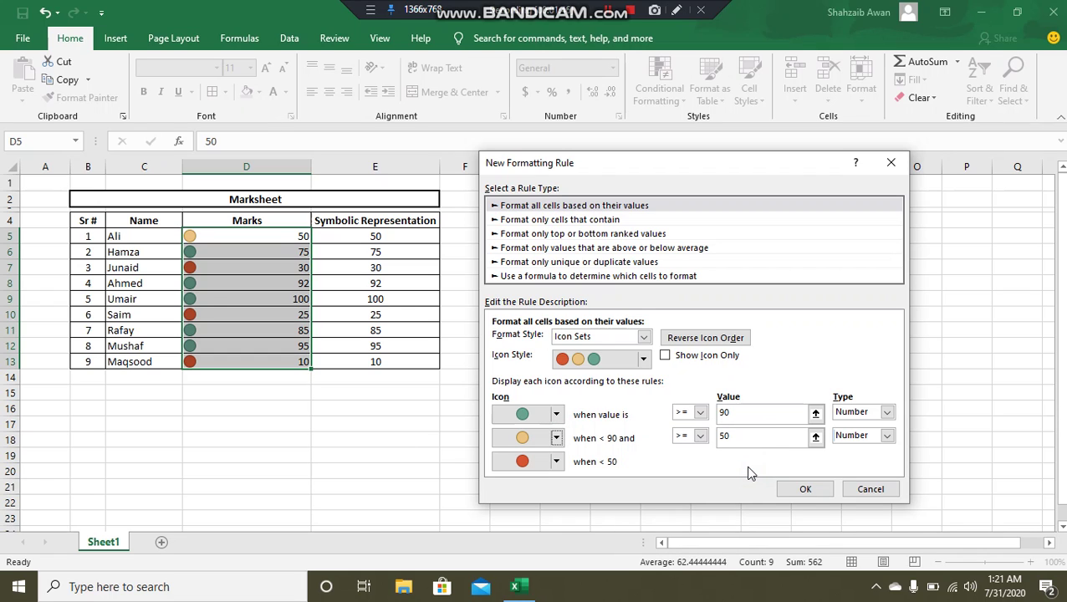
{"action": "left_click", "coordinate": [804, 489]}
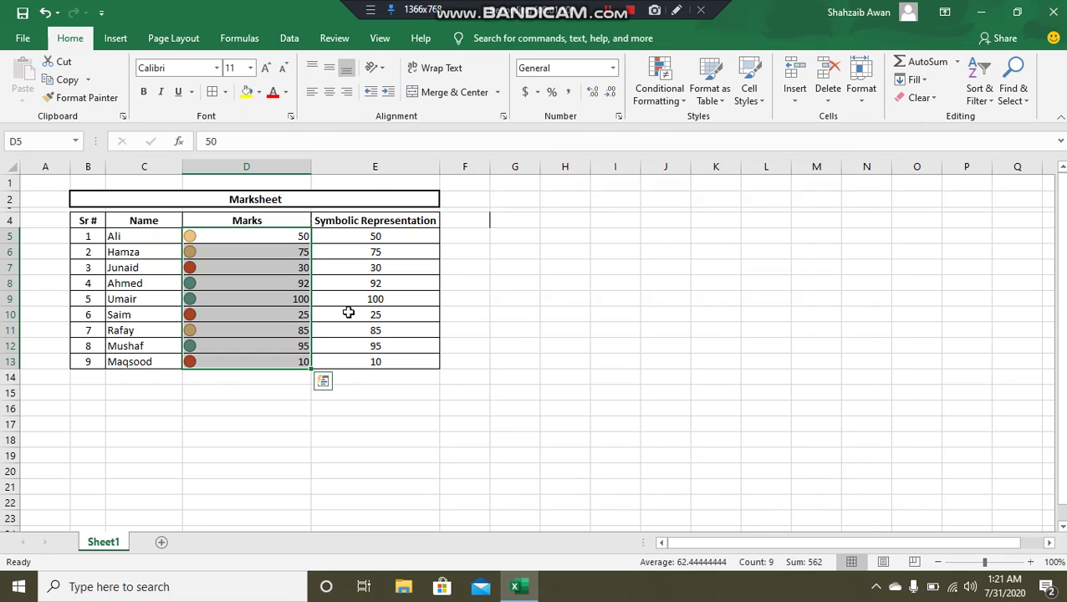
- Change the second student's mark in D6 from 75 to 25
{"action": "left_click", "coordinate": [284, 241]}
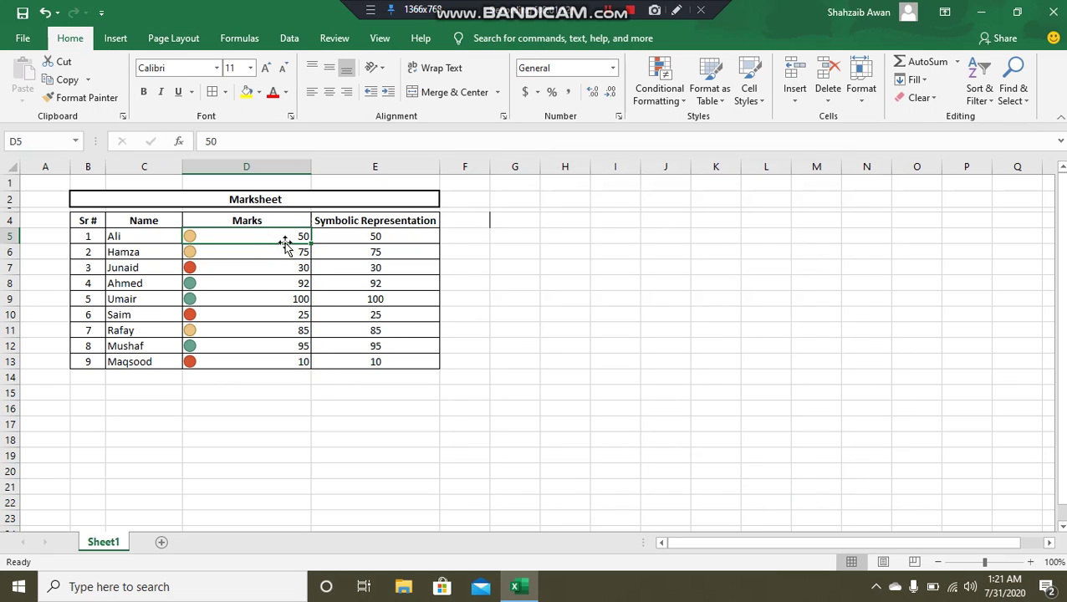
{"action": "key", "text": "Down"}
{"action": "key", "text": "Down"}
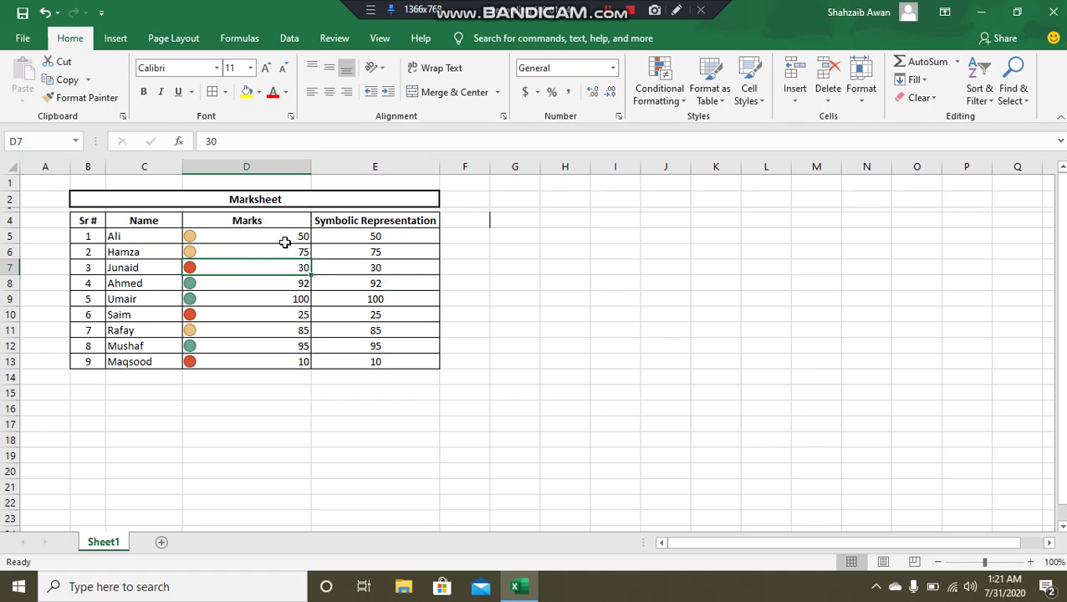
{"action": "key", "text": "Down"}
{"action": "key", "text": "Up"}
{"action": "key", "text": "Up"}
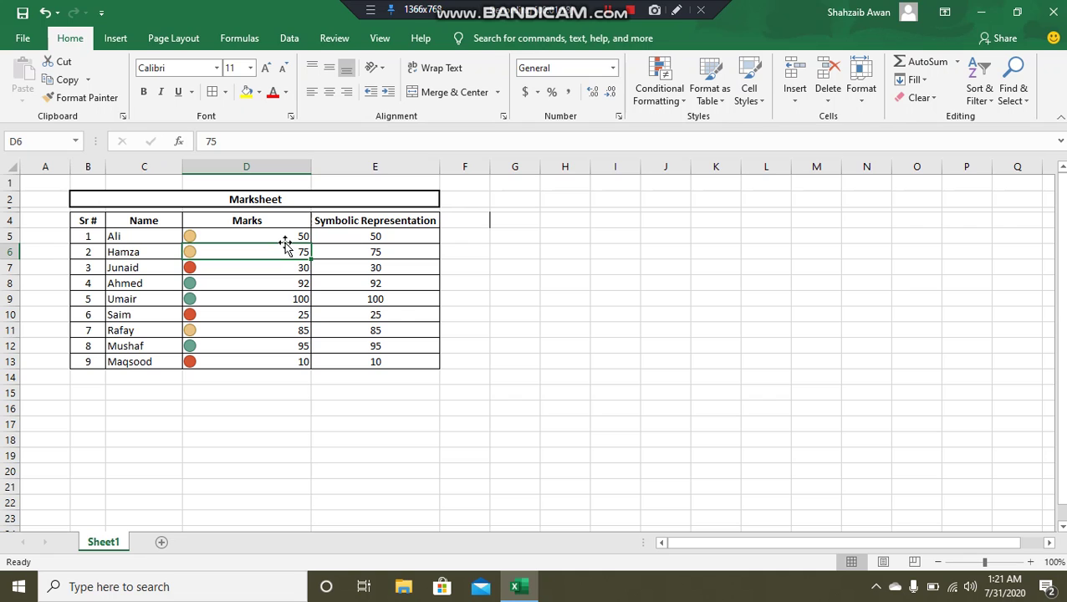
{"action": "type", "text": "25"}
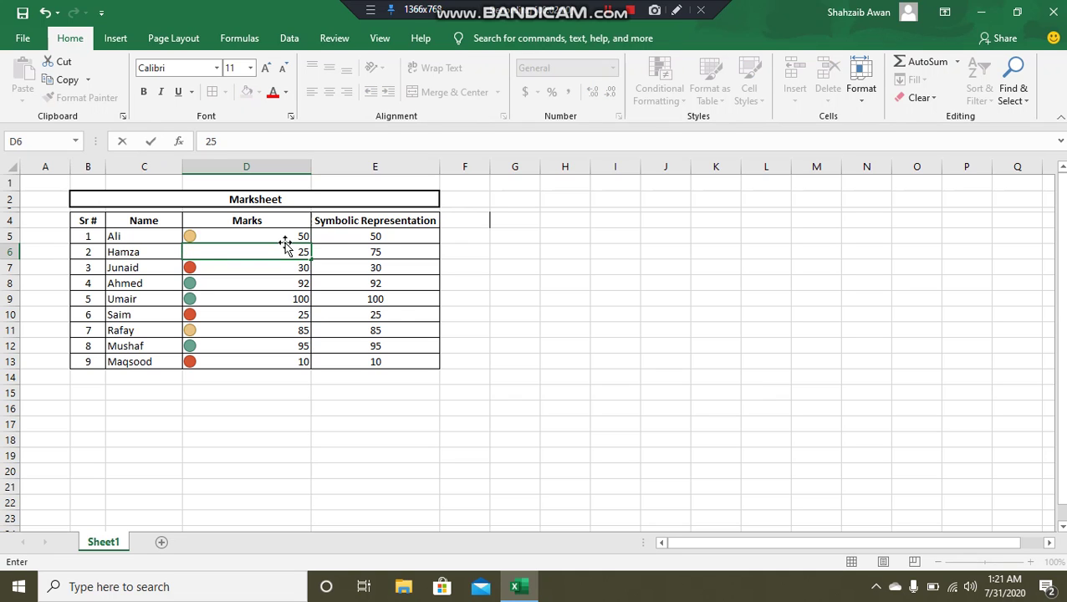
{"action": "key", "text": "Return"}
{"action": "key", "text": "Up"}
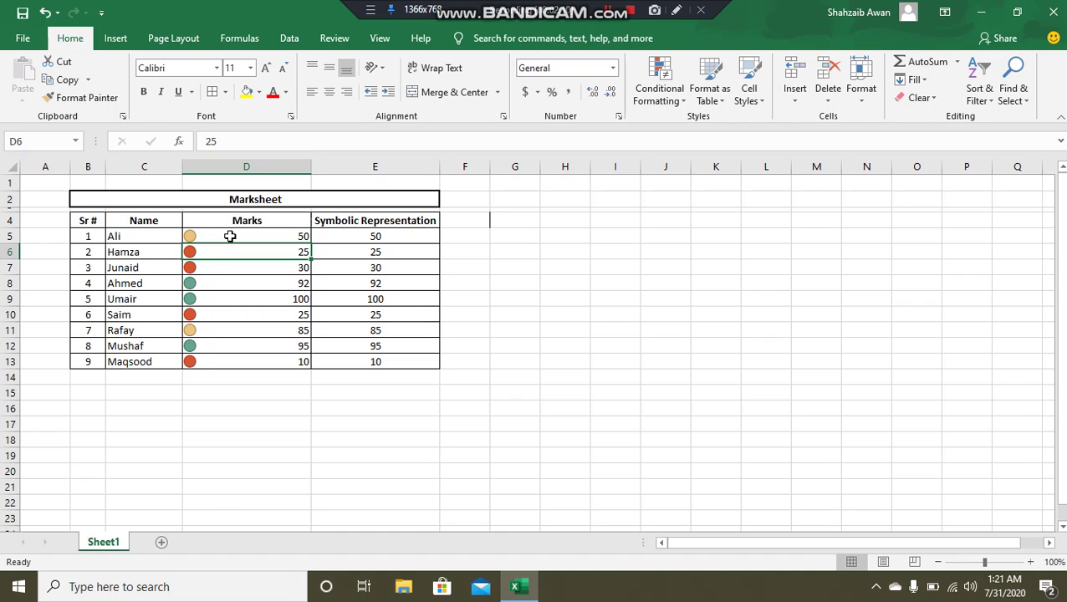
{"action": "left_click_drag", "start_coordinate": [230, 236], "coordinate": [246, 351]}
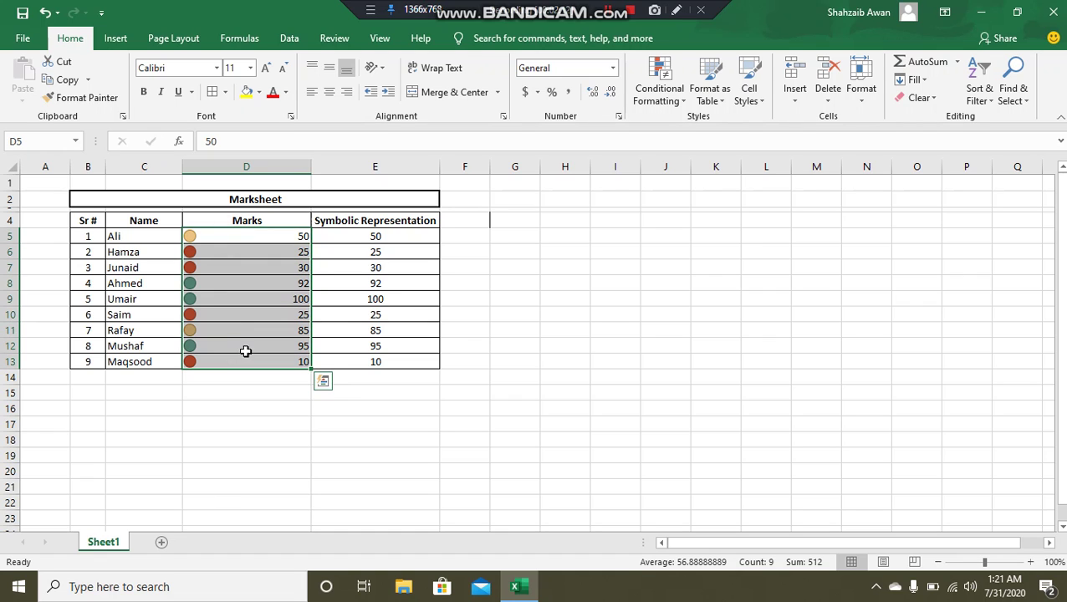
{"action": "left_click", "coordinate": [502, 345]}
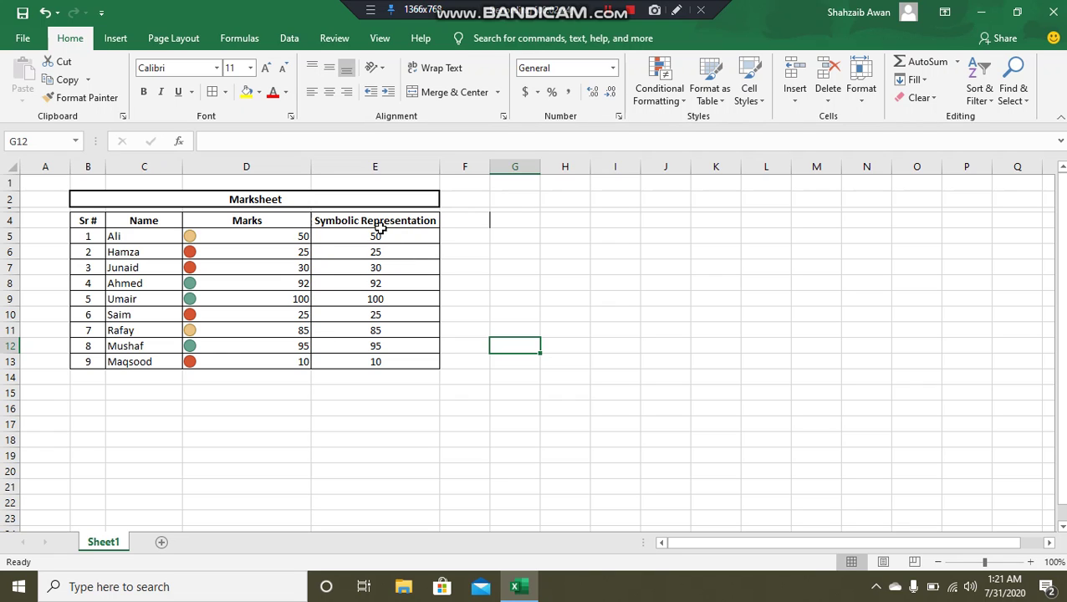
- Select E5:E13 and start a new custom icon set rule
{"action": "left_click_drag", "start_coordinate": [377, 235], "coordinate": [379, 358]}
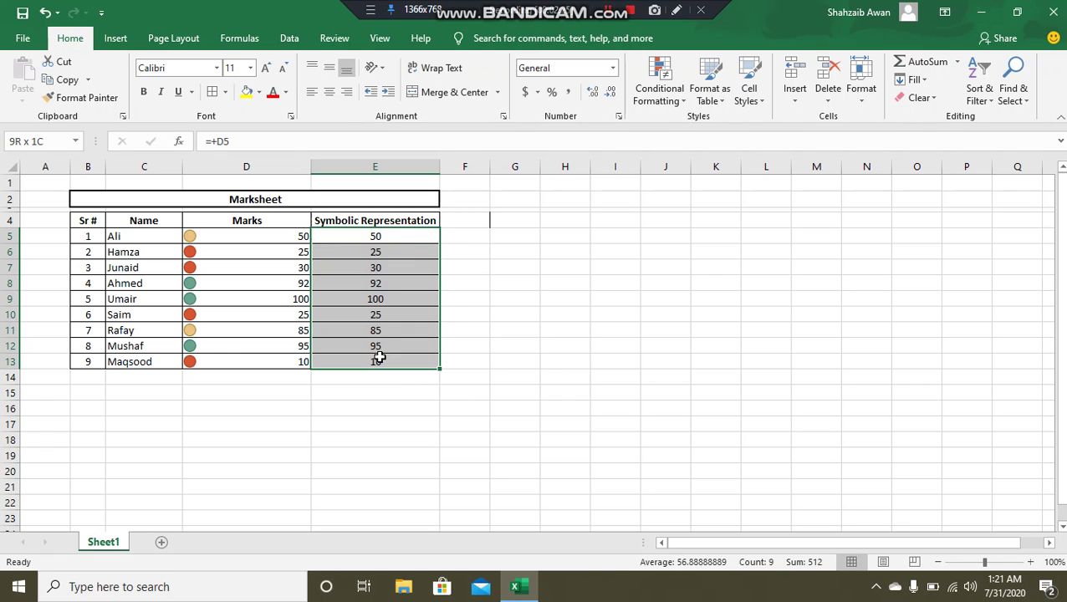
{"action": "left_click", "coordinate": [672, 101]}
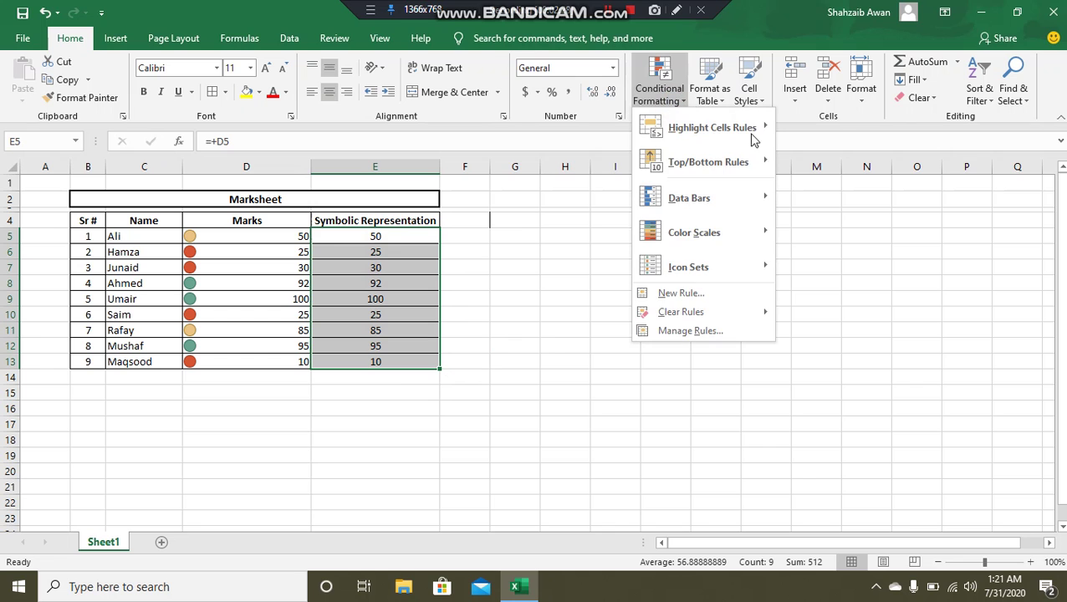
{"action": "mouse_move", "coordinate": [738, 284]}
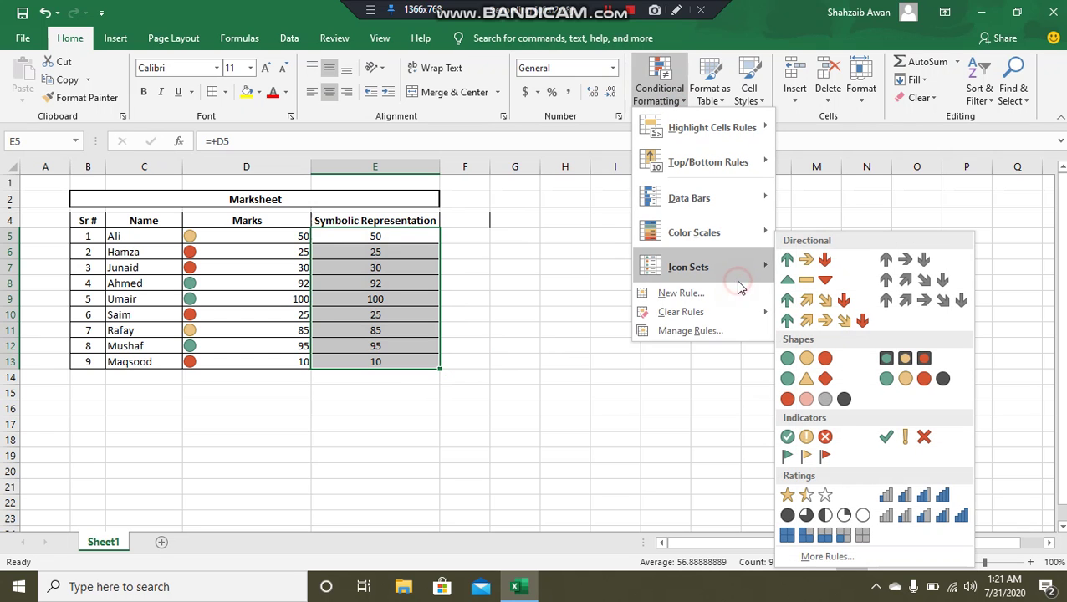
{"action": "left_click", "coordinate": [828, 556]}
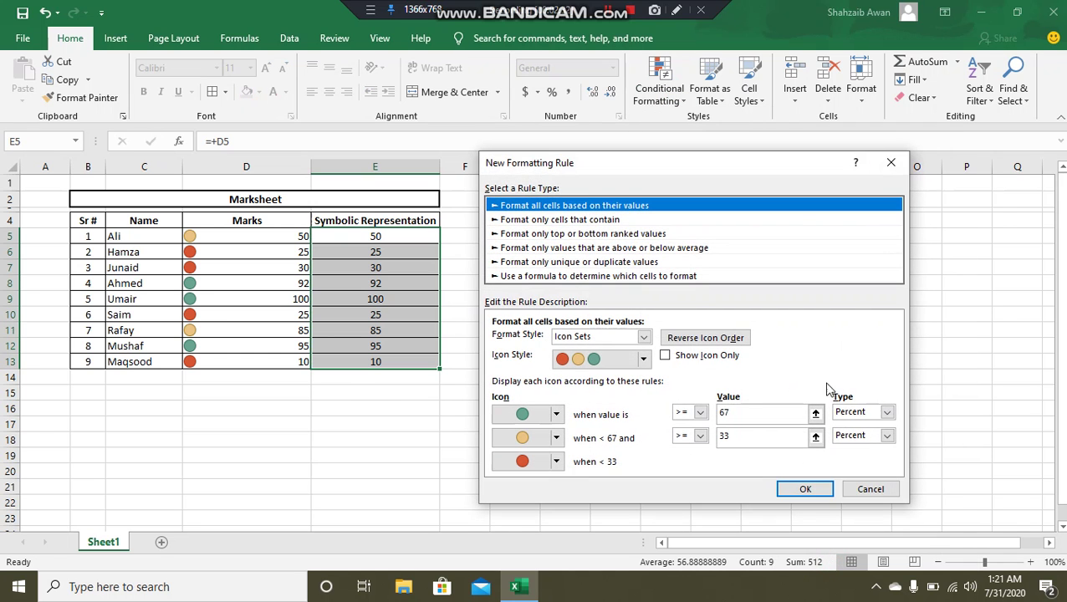
- Set both thresholds to Number type with cut-offs 90 and 50 and apply
{"action": "left_click", "coordinate": [853, 412]}
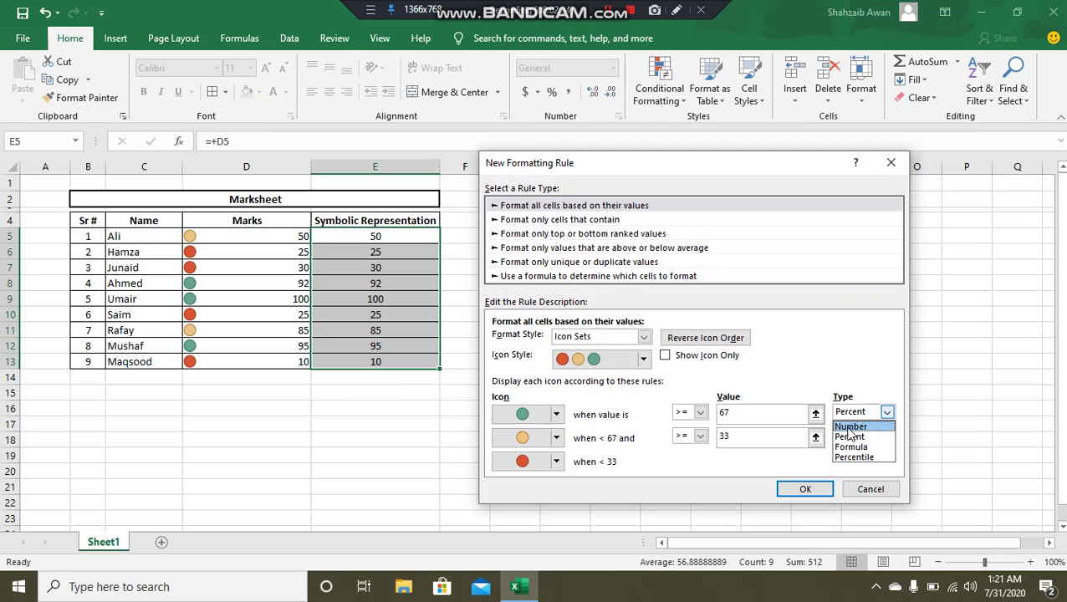
{"action": "left_click", "coordinate": [850, 426]}
{"action": "left_click", "coordinate": [849, 436]}
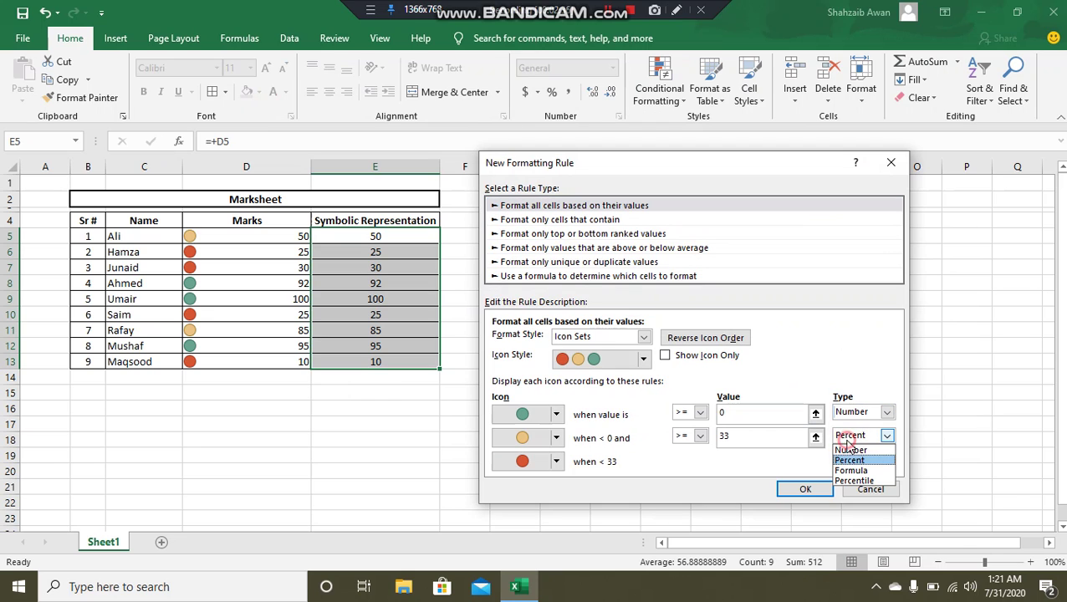
{"action": "left_click", "coordinate": [851, 450]}
{"action": "left_click", "coordinate": [750, 414]}
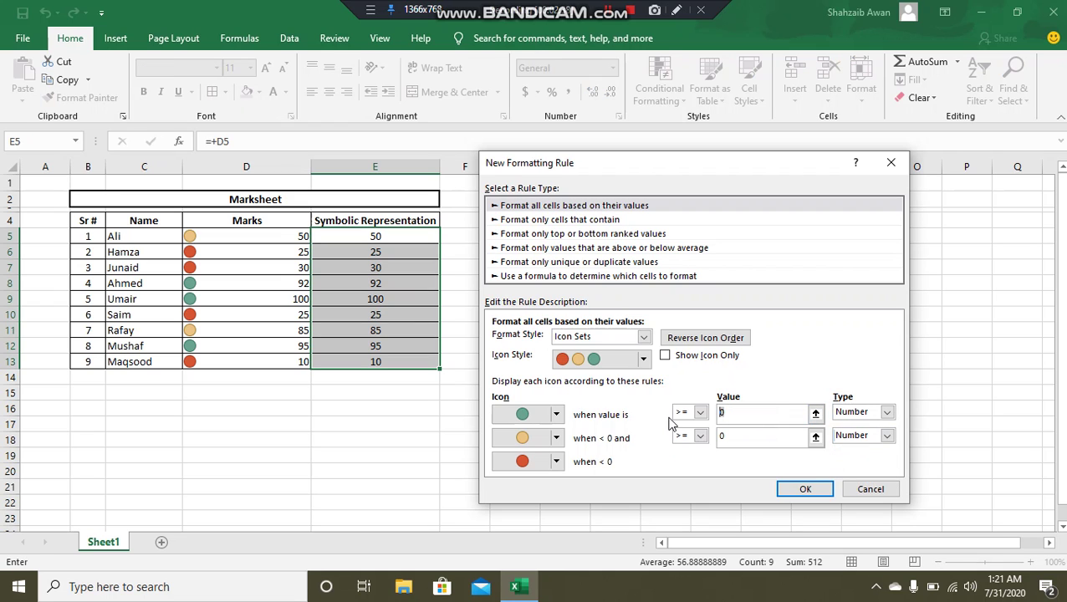
{"action": "type", "text": "9"}
{"action": "key", "text": "Tab"}
{"action": "type", "text": "50"}
{"action": "left_click", "coordinate": [800, 490]}
{"action": "left_click", "coordinate": [384, 303]}
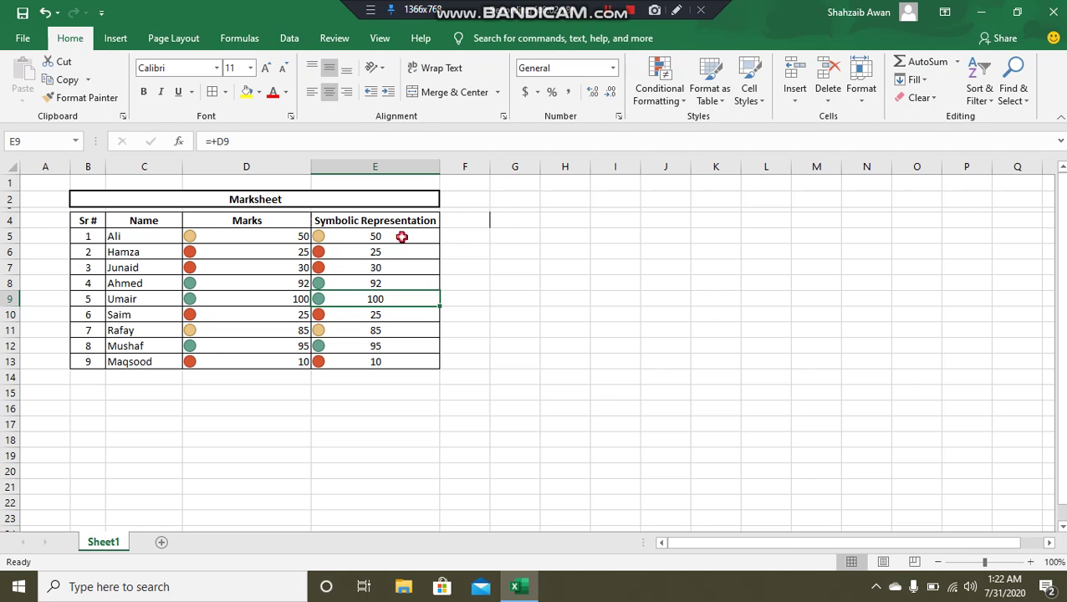
- Start a new icon rule for E5:E13 with both threshold types set to Number
{"action": "left_click_drag", "start_coordinate": [402, 237], "coordinate": [381, 361]}
{"action": "left_click", "coordinate": [663, 105]}
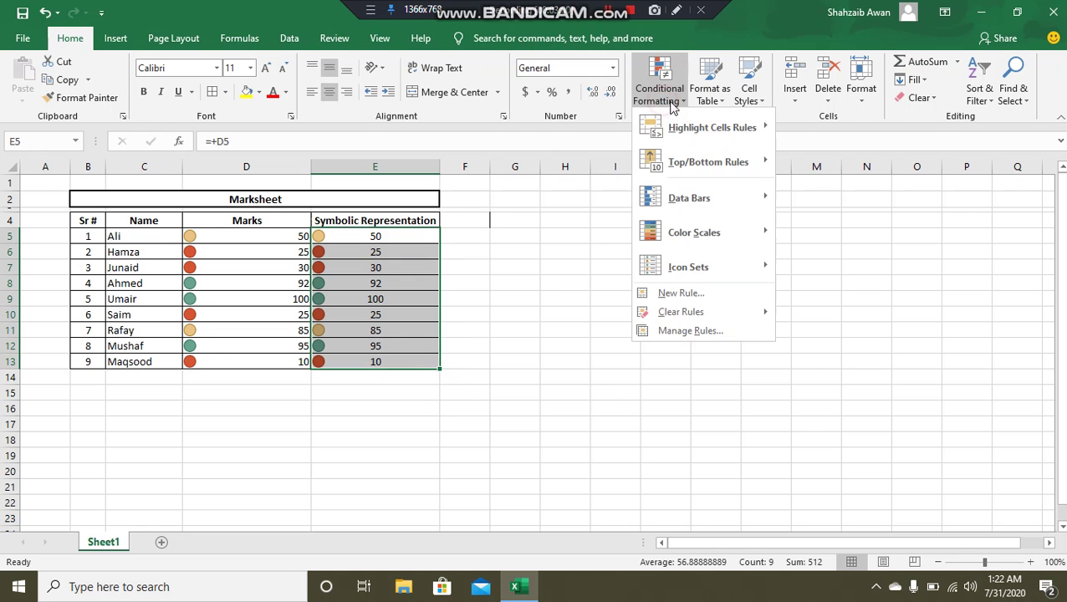
{"action": "left_click", "coordinate": [747, 281]}
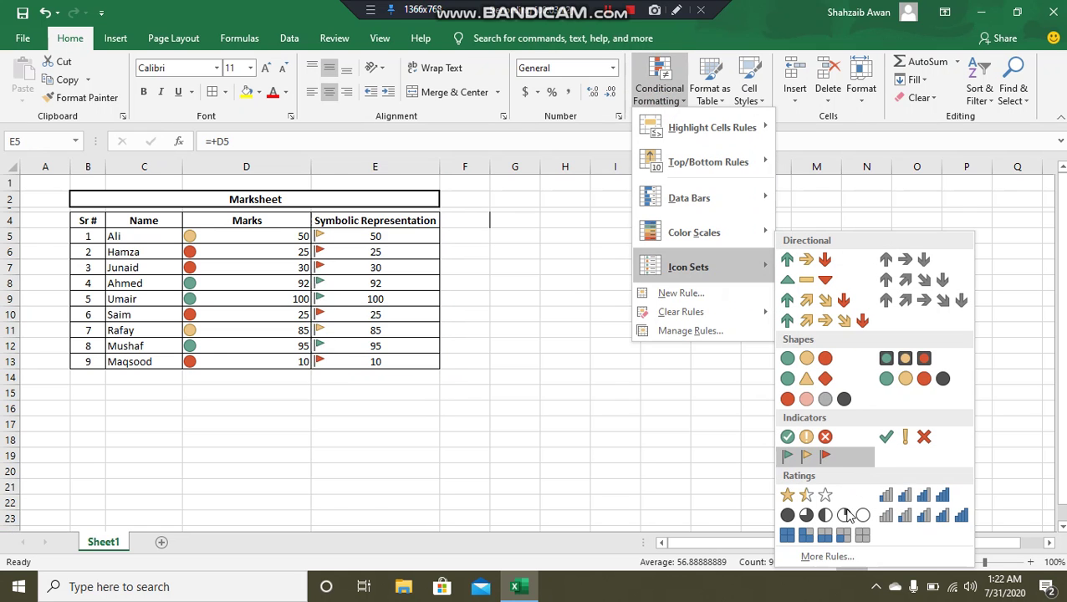
{"action": "left_click", "coordinate": [827, 555]}
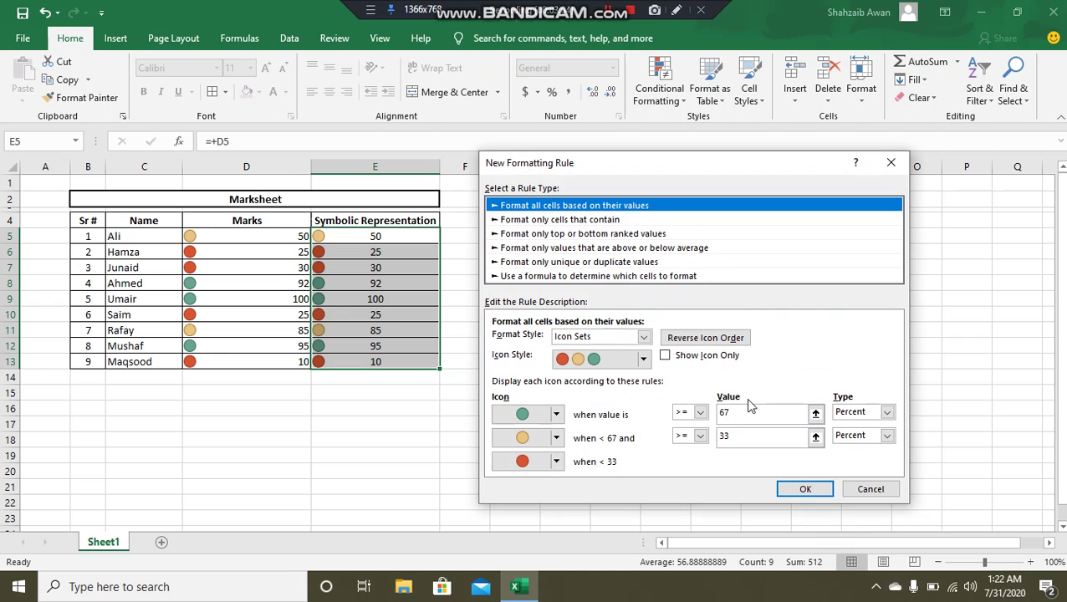
{"action": "left_click", "coordinate": [750, 409]}
{"action": "left_click", "coordinate": [854, 411]}
{"action": "left_click", "coordinate": [849, 428]}
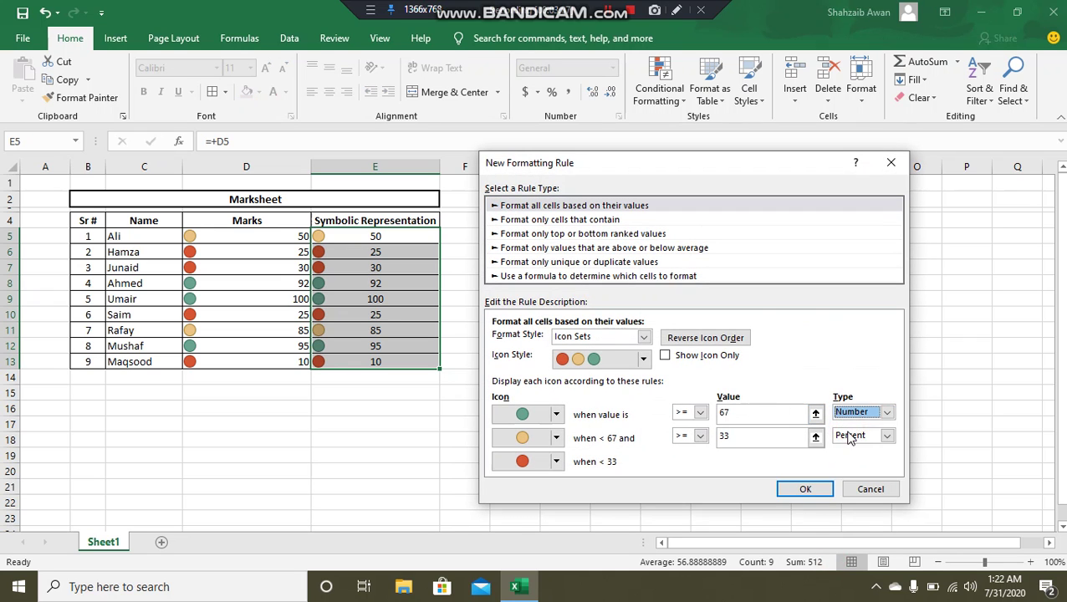
{"action": "left_click", "coordinate": [849, 438]}
{"action": "left_click", "coordinate": [848, 446]}
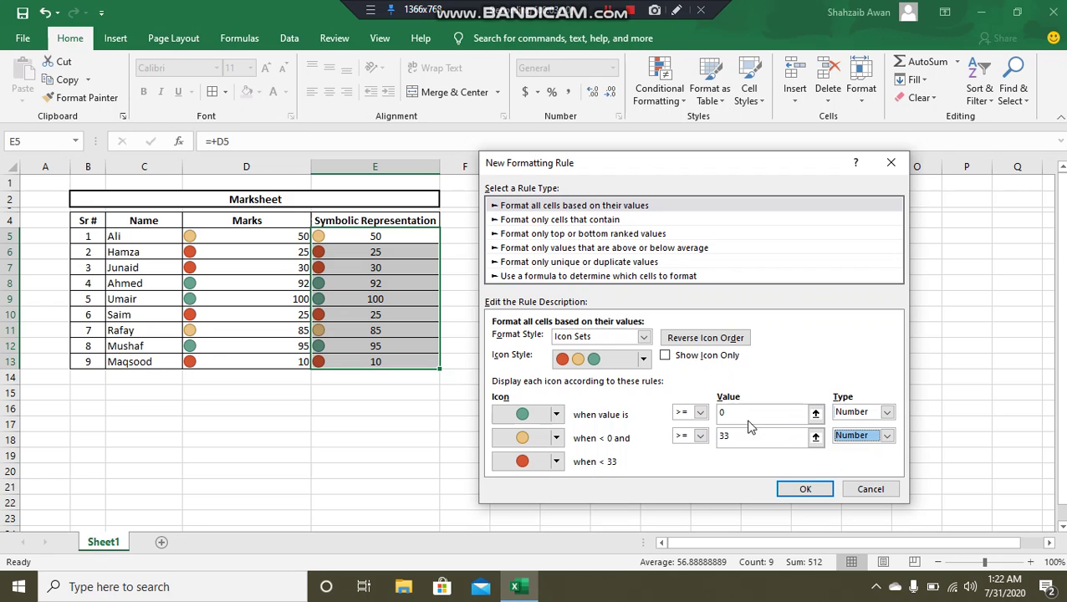
- Enter cut-offs 90 and 50, tick Show Icon Only, and apply the rule
{"action": "double_click", "coordinate": [736, 412]}
{"action": "type", "text": "90"}
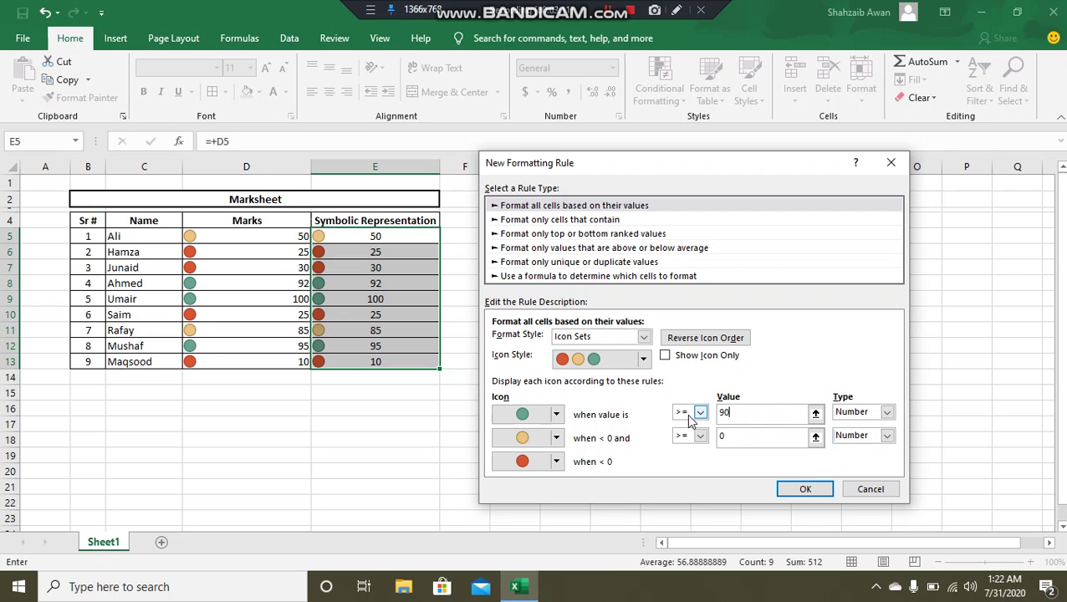
{"action": "double_click", "coordinate": [722, 435]}
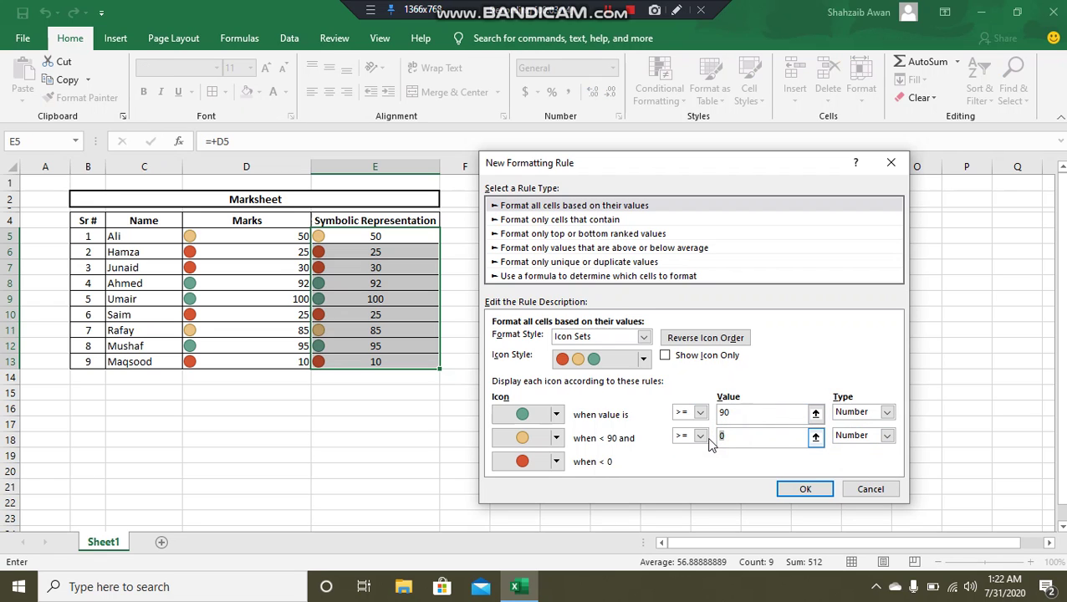
{"action": "type", "text": "50"}
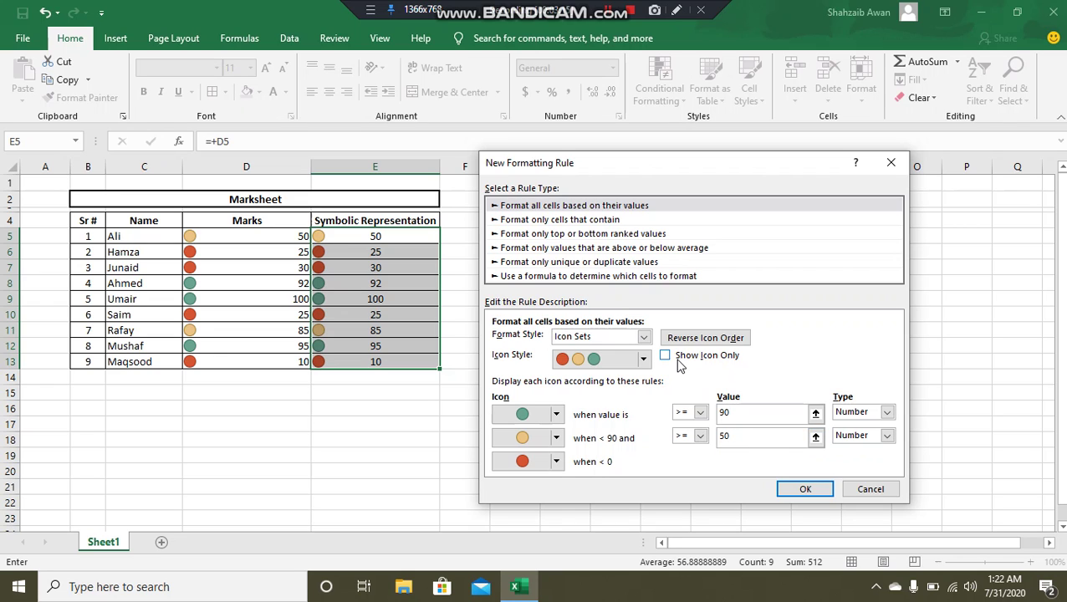
{"action": "left_click", "coordinate": [678, 360]}
{"action": "left_click", "coordinate": [805, 490]}
{"action": "left_click", "coordinate": [802, 491]}
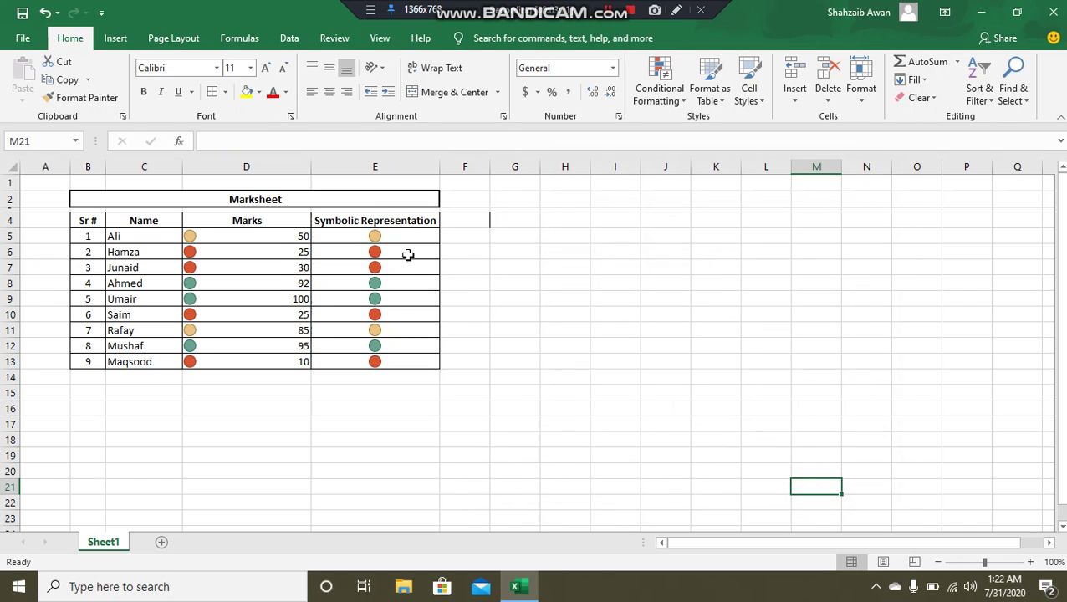
{"action": "left_click_drag", "start_coordinate": [385, 237], "coordinate": [383, 359]}
{"action": "left_click", "coordinate": [384, 360]}
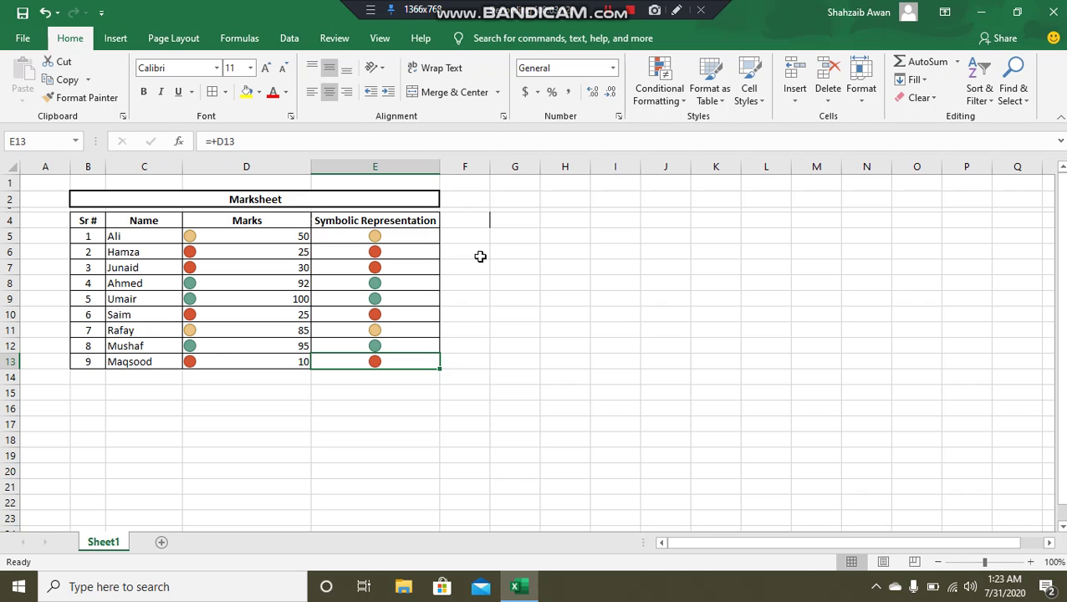
{"action": "left_click", "coordinate": [507, 236]}
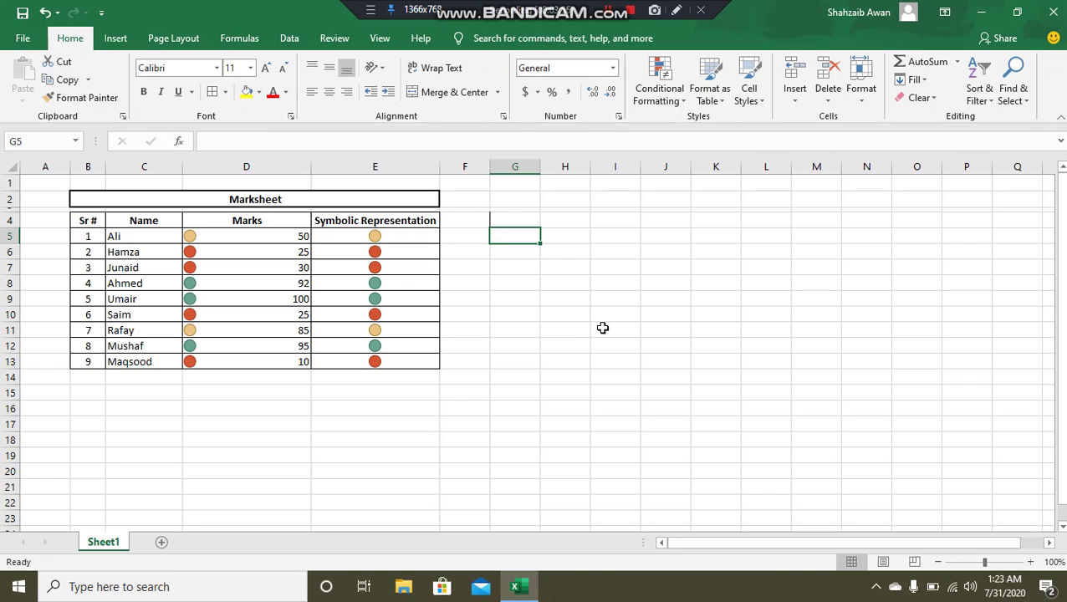
- Enter legend values 90, 50 and 49 down G5:G7 and select them
{"action": "type", "text": "90"}
{"action": "key", "text": "Return"}
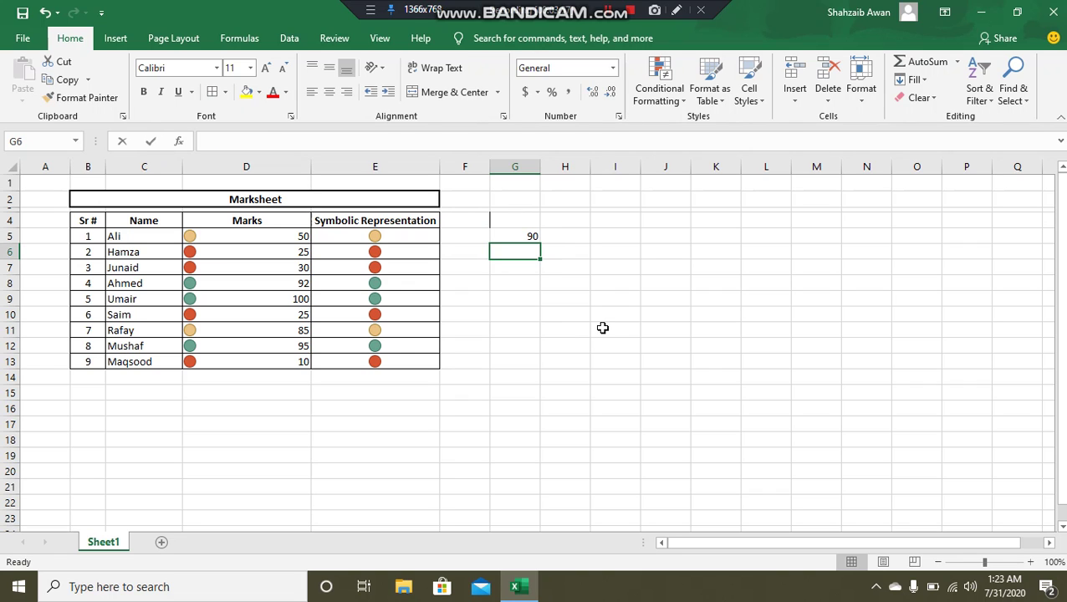
{"action": "type", "text": "50"}
{"action": "key", "text": "Return"}
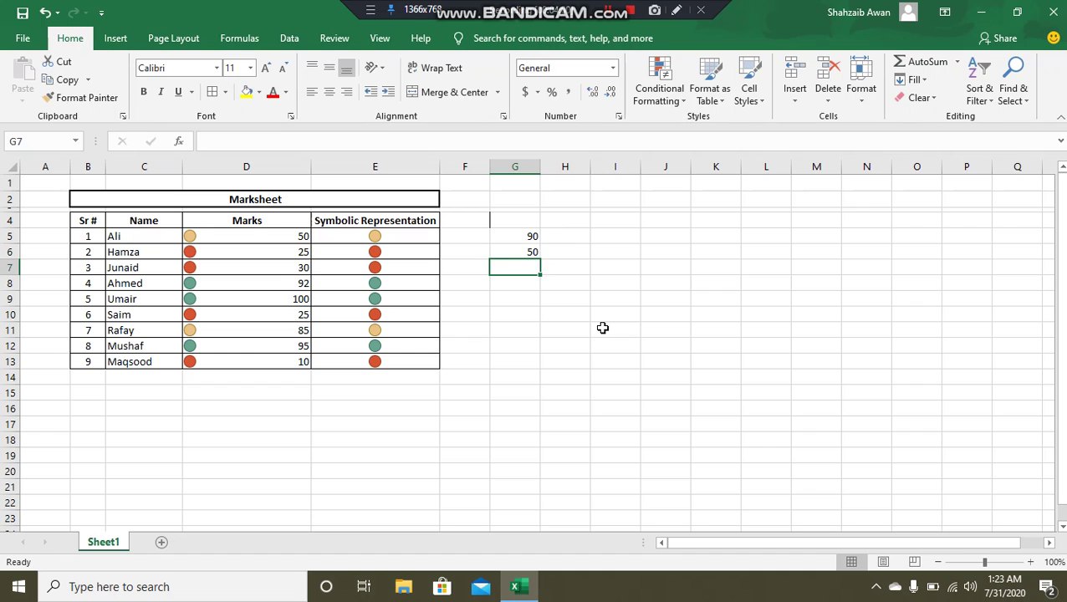
{"action": "type", "text": "49"}
{"action": "key", "text": "Return"}
{"action": "key", "text": "Up"}
{"action": "key", "text": "Up"}
{"action": "key", "text": "Up"}
{"action": "key", "text": "Up"}
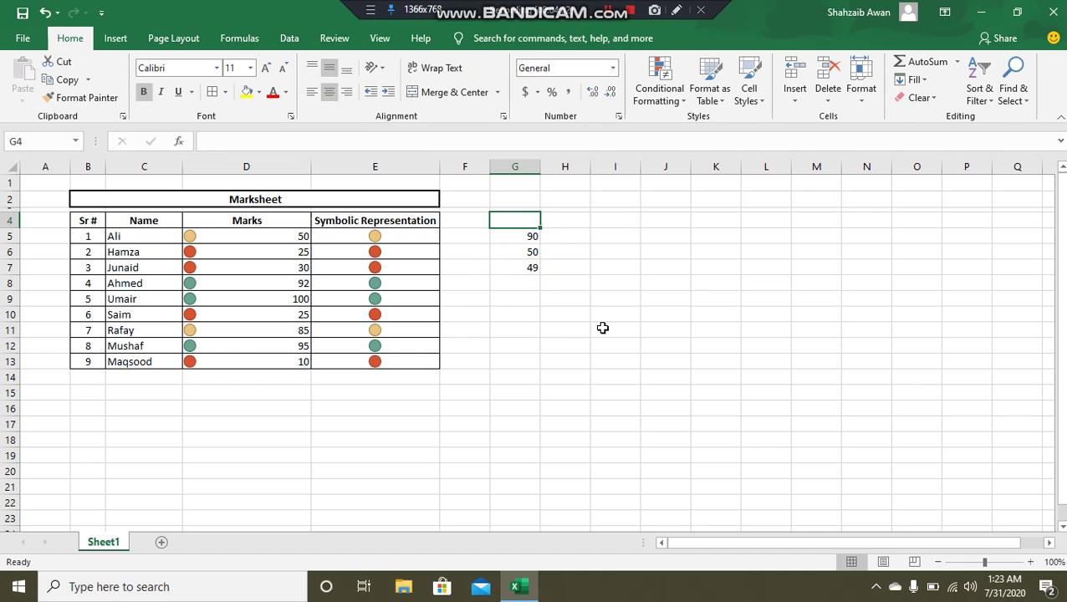
{"action": "key", "text": "Down"}
{"action": "key", "text": "shift+Down"}
{"action": "key", "text": "shift+Down"}
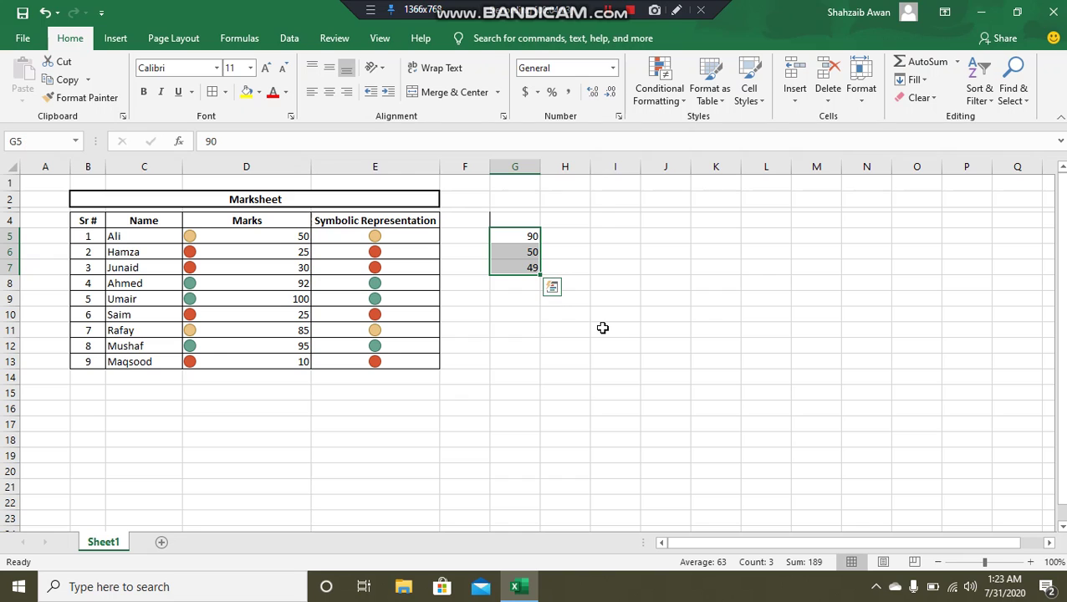
- Start a custom icon set rule for G5:G7 and enter thresholds 90 and 50
{"action": "left_click", "coordinate": [669, 96]}
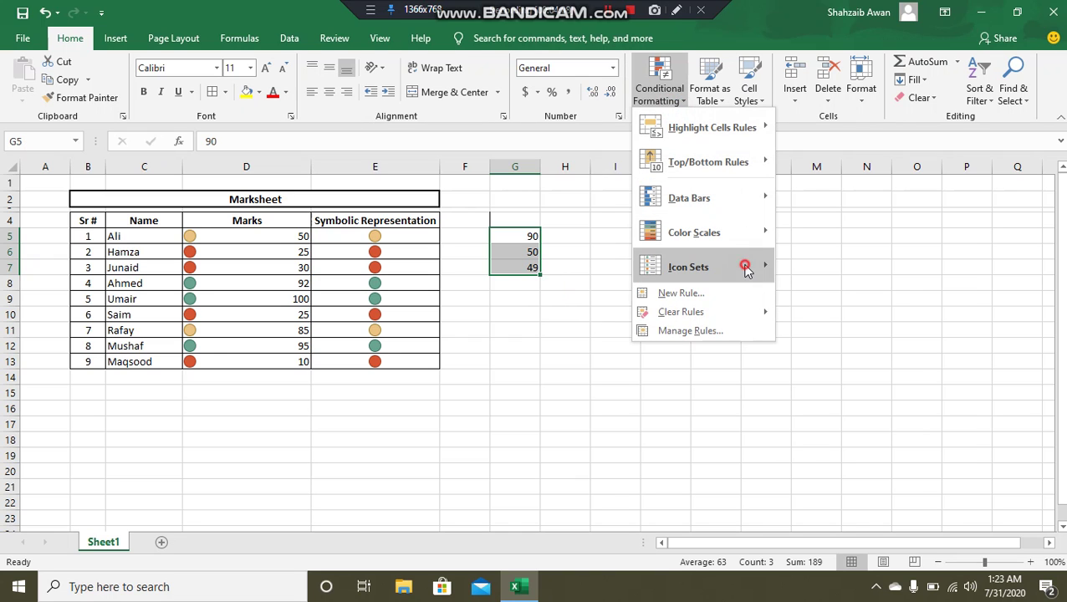
{"action": "mouse_move", "coordinate": [743, 265]}
{"action": "left_click", "coordinate": [820, 556]}
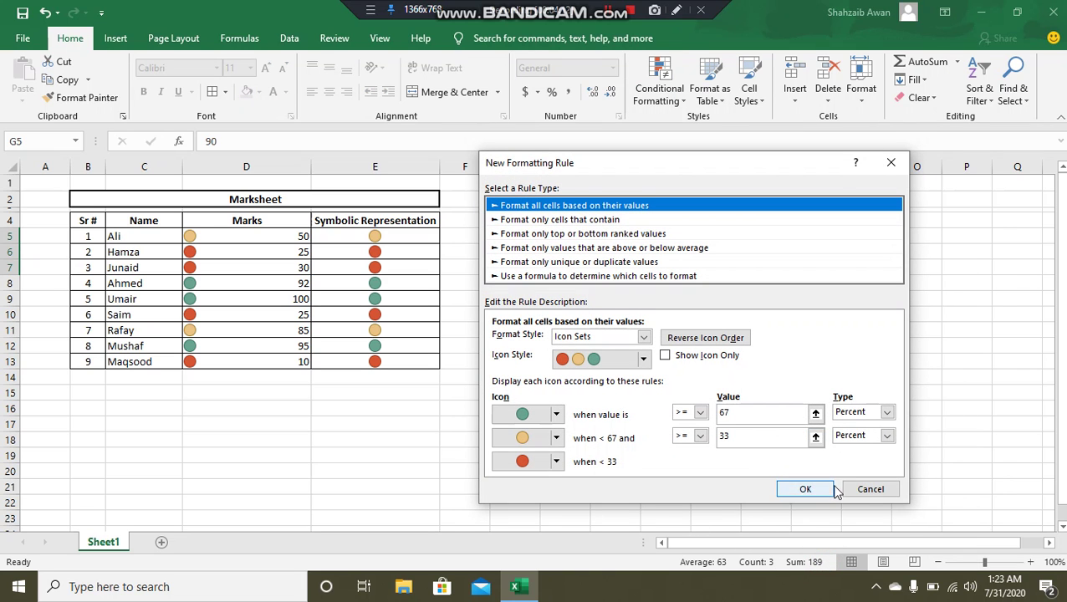
{"action": "double_click", "coordinate": [741, 413]}
{"action": "type", "text": "90"}
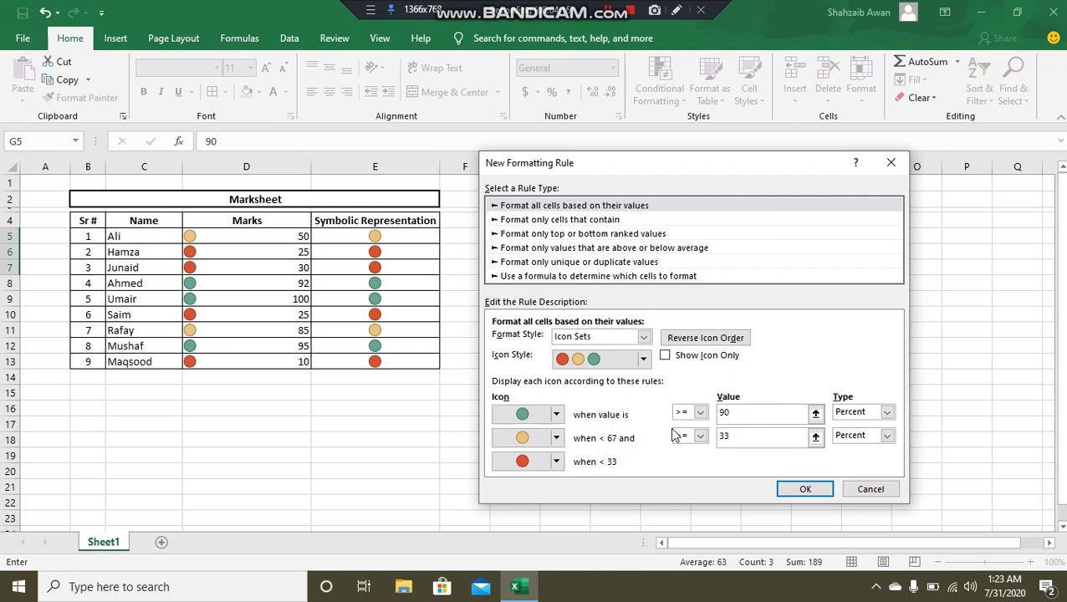
{"action": "double_click", "coordinate": [748, 437]}
{"action": "type", "text": "50"}
- Switch both threshold types to Number, re-enter 50, and apply the legend's traffic lights
{"action": "left_click", "coordinate": [861, 411]}
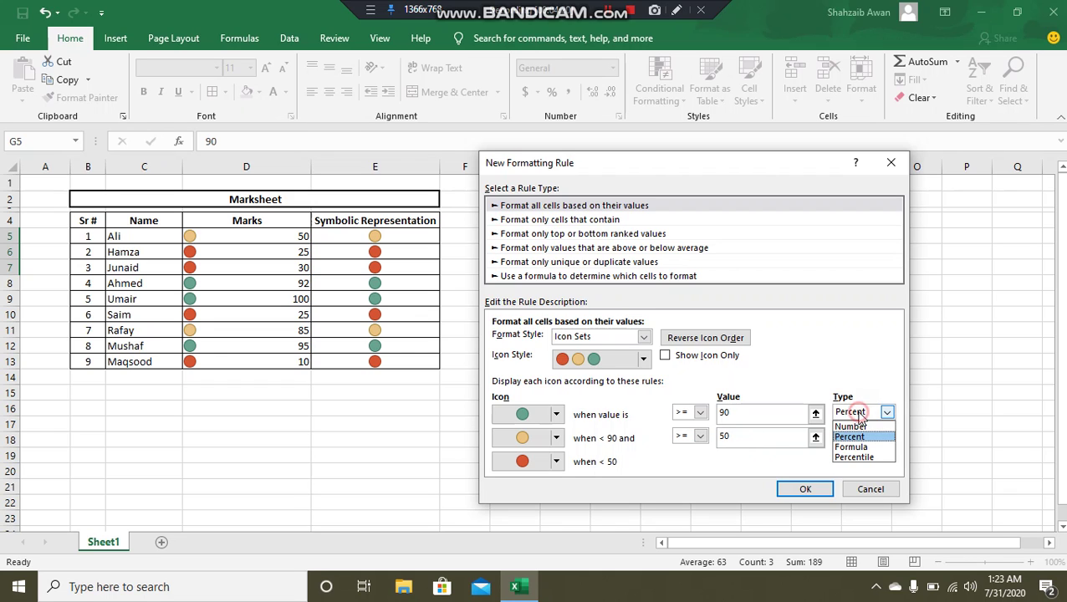
{"action": "left_click", "coordinate": [856, 423]}
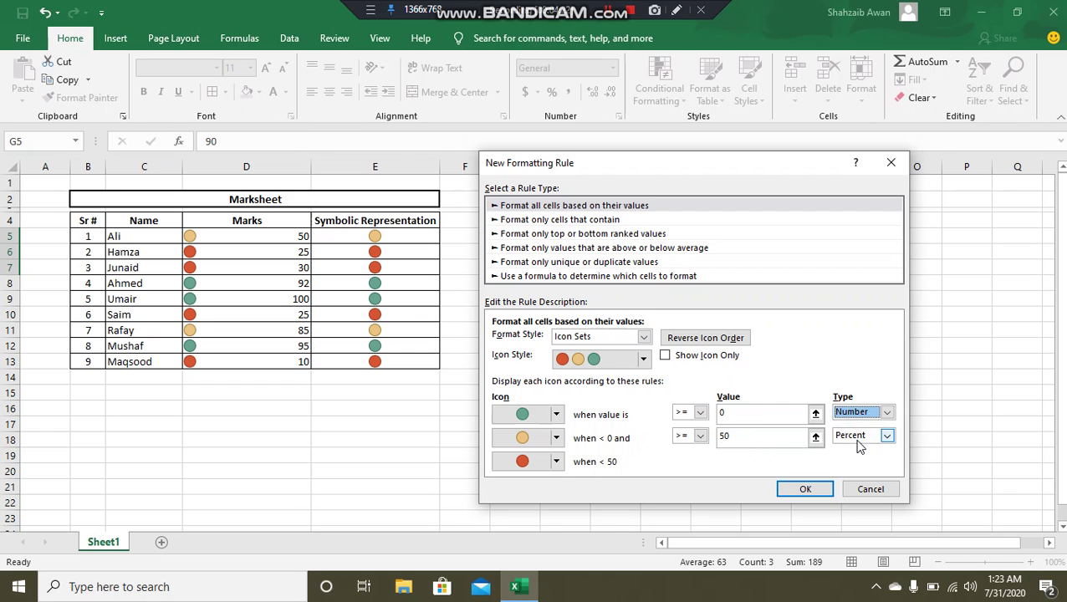
{"action": "left_click", "coordinate": [859, 435]}
{"action": "left_click", "coordinate": [857, 451]}
{"action": "left_click", "coordinate": [749, 416]}
{"action": "type", "text": "90"}
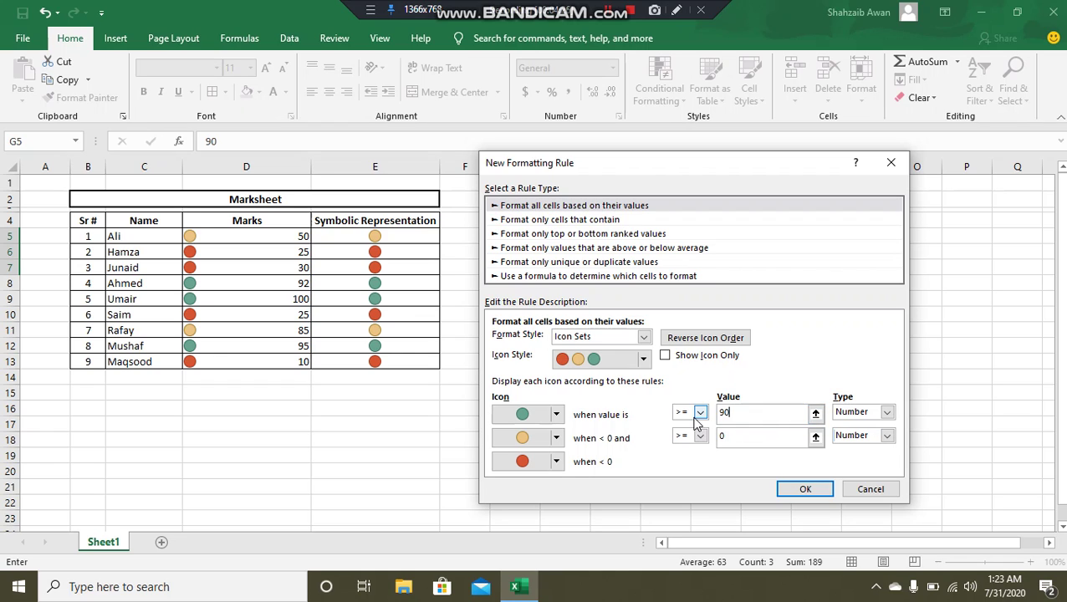
{"action": "left_click", "coordinate": [759, 434]}
{"action": "key", "text": "BackSpace"}
{"action": "type", "text": "50"}
{"action": "left_click", "coordinate": [805, 493]}
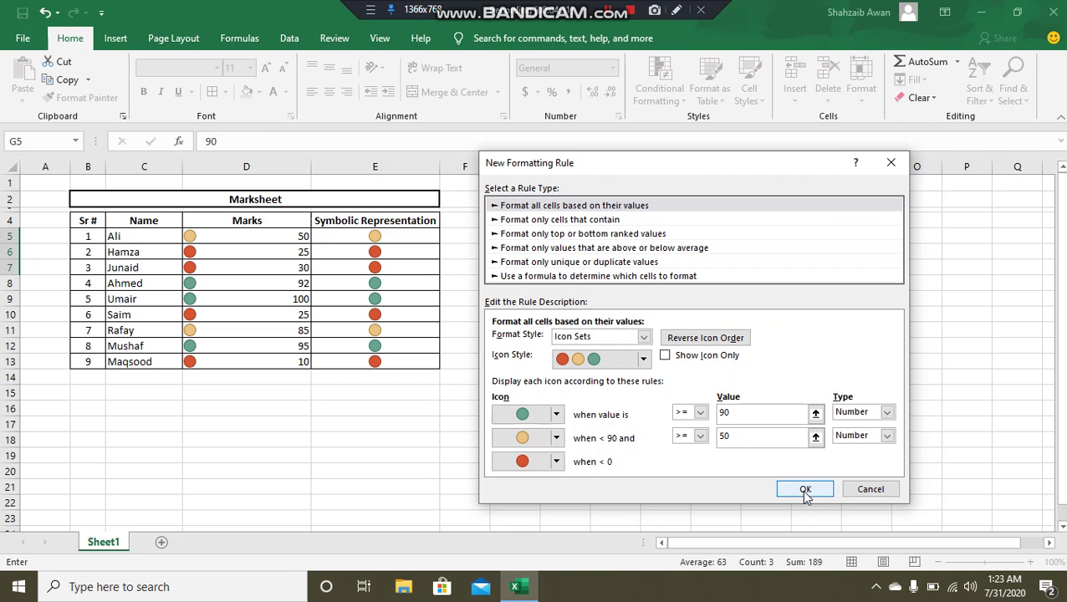
{"action": "left_click", "coordinate": [805, 493]}
{"action": "left_click", "coordinate": [568, 366]}
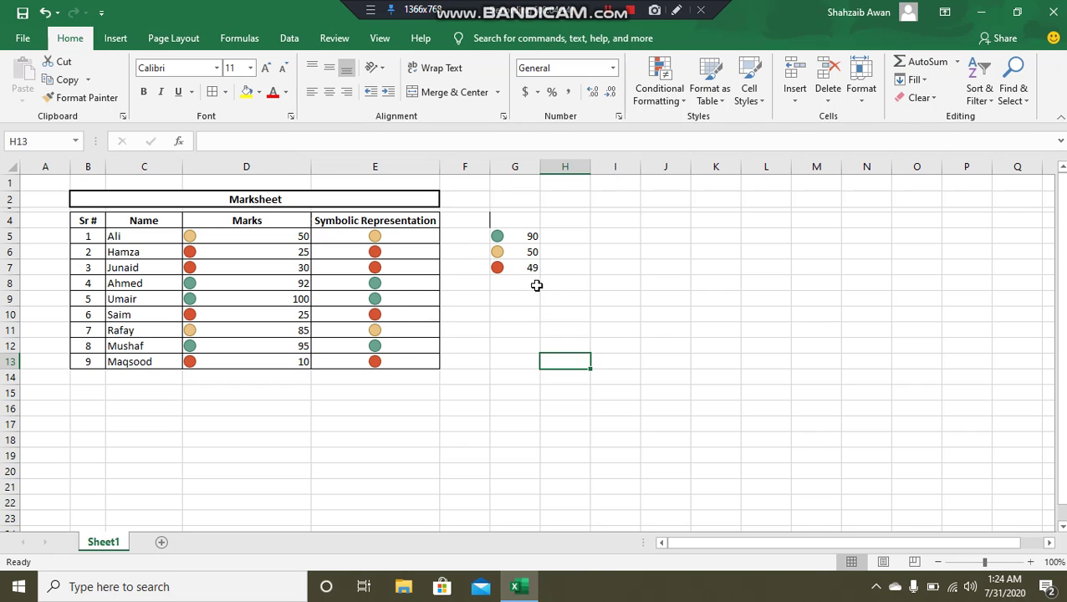
{"action": "left_click", "coordinate": [374, 375]}
{"action": "left_click", "coordinate": [585, 325]}
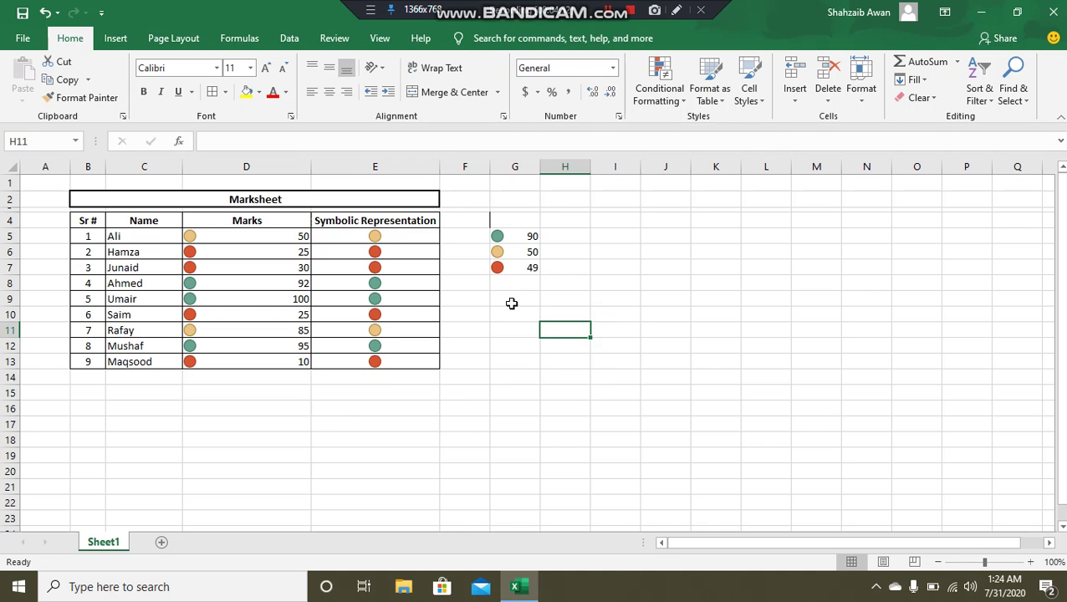
- Minimize Excel and refresh the desktop
{"action": "left_click", "coordinate": [980, 11]}
{"action": "right_click", "coordinate": [584, 133]}
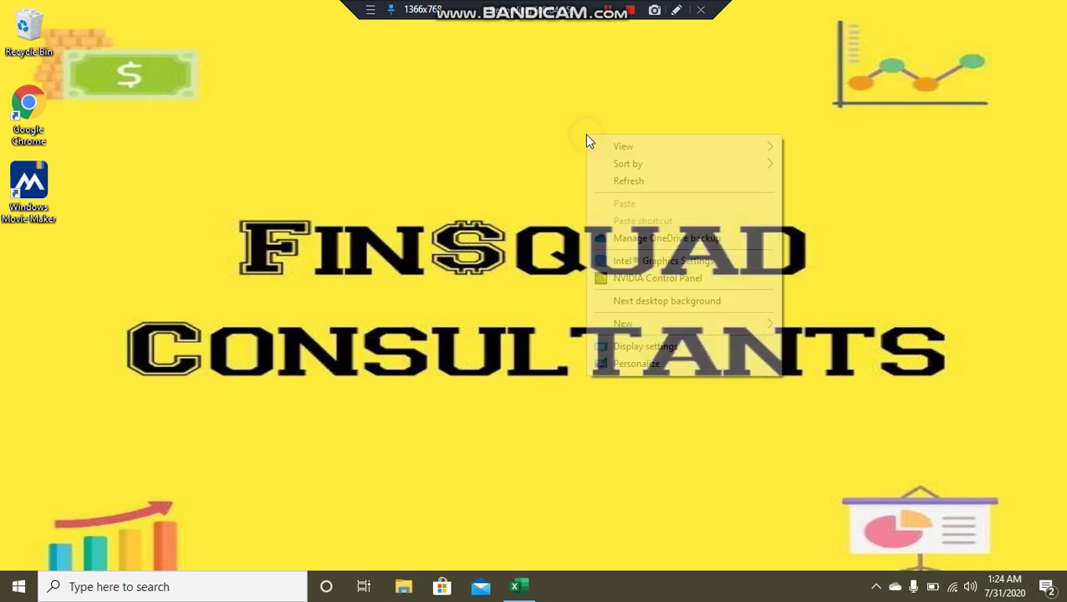
{"action": "left_click", "coordinate": [614, 179]}
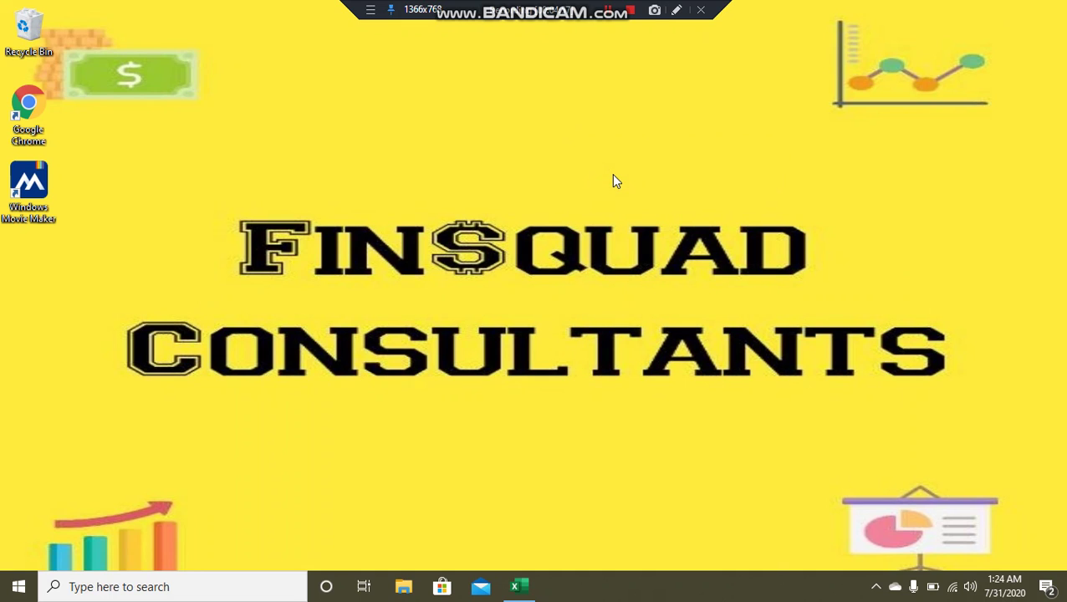